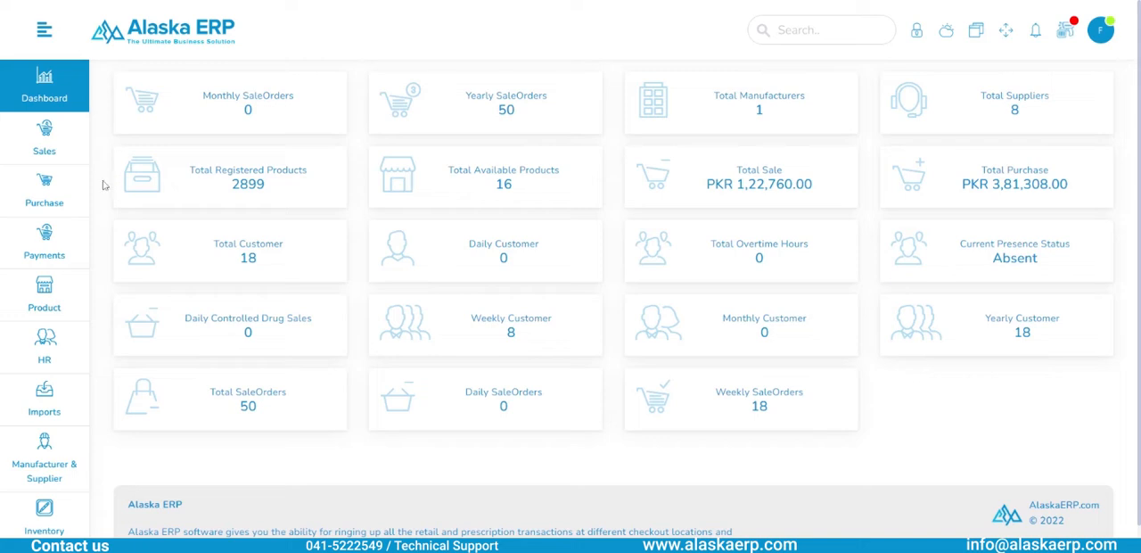
# - Start a new goods receipt note and select the first listed supplier
pyautogui.moveTo(62, 196)
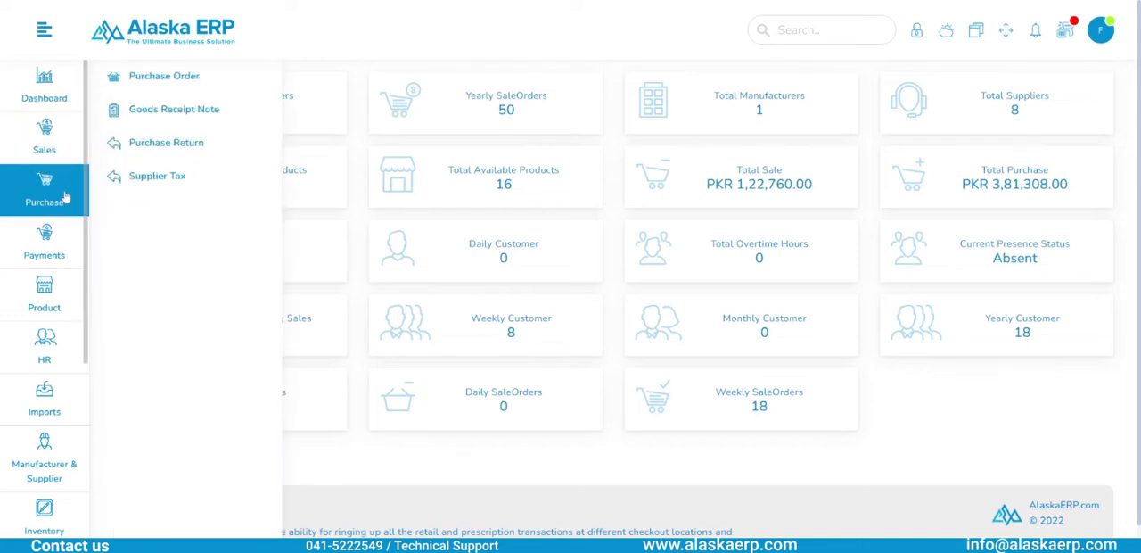
pyautogui.click(184, 119)
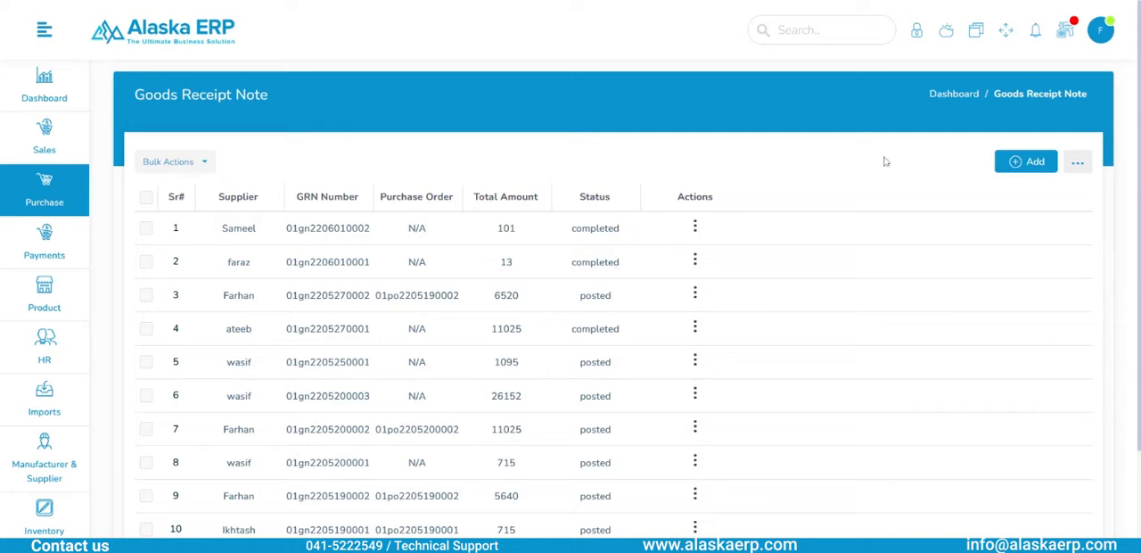
pyautogui.click(1028, 168)
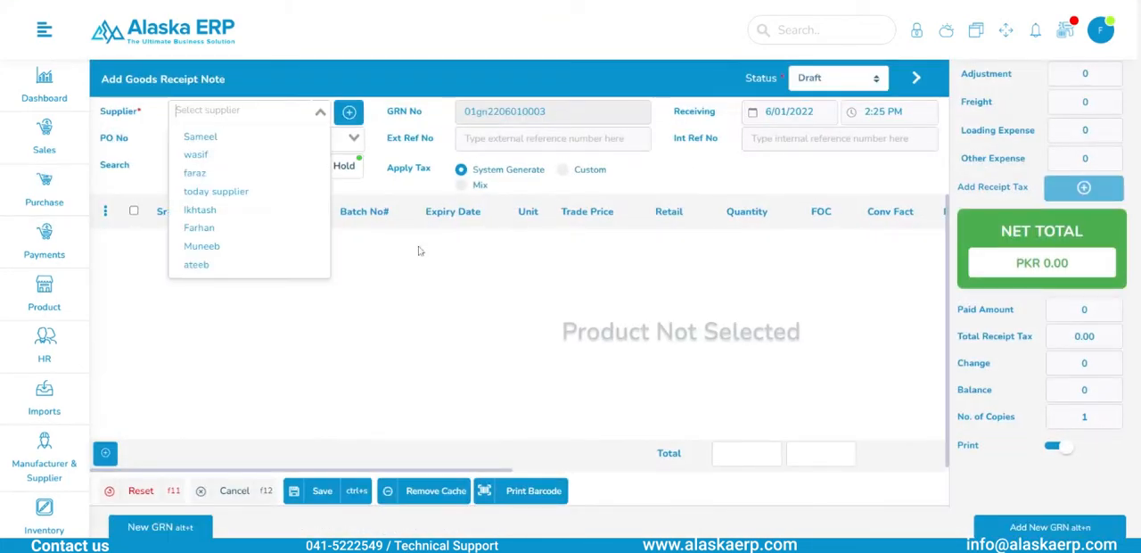
pyautogui.click(367, 330)
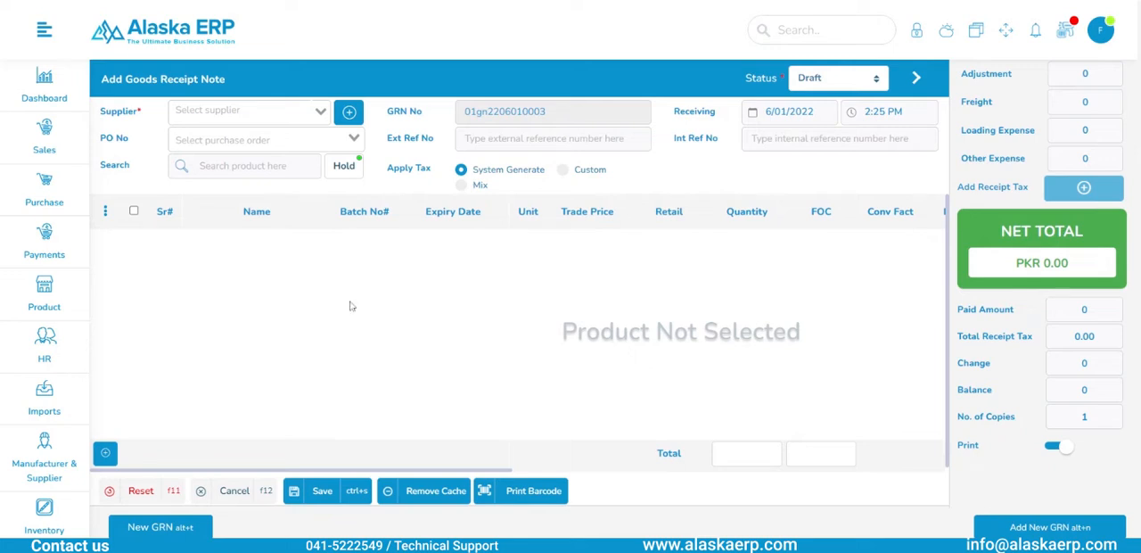
pyautogui.click(294, 111)
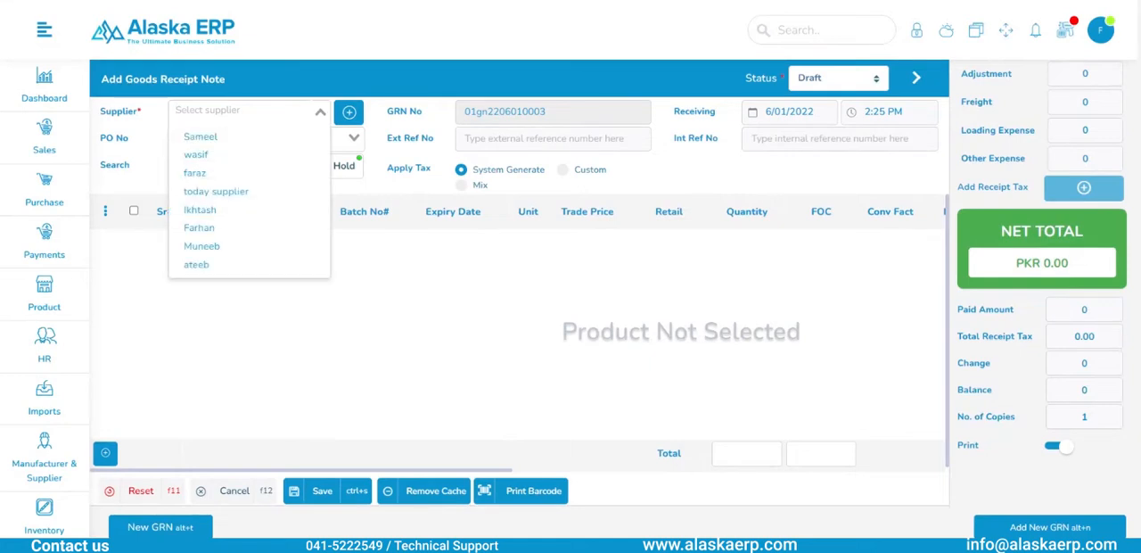
pyautogui.click(283, 140)
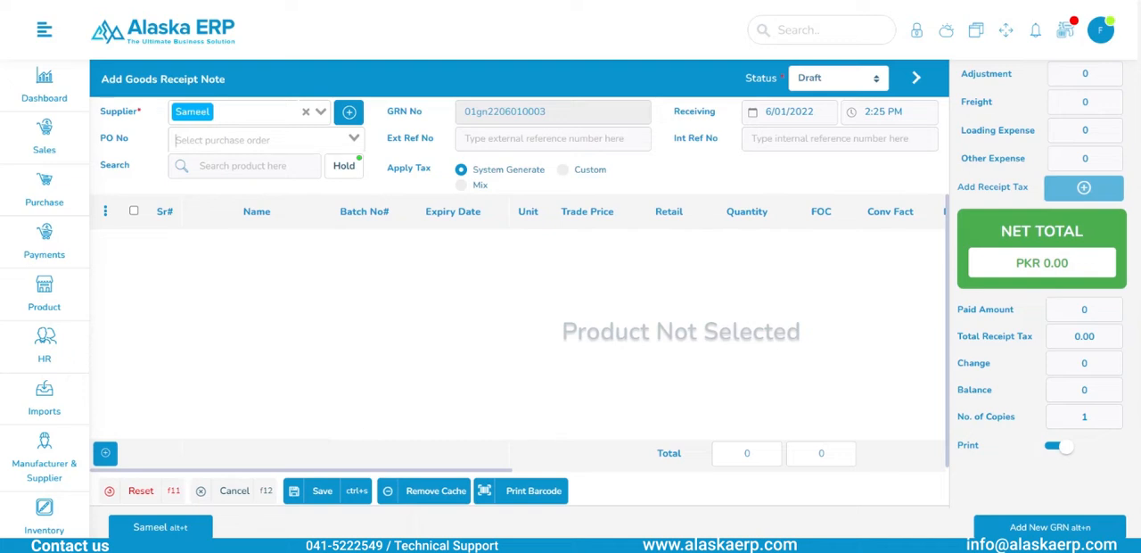
pyautogui.click(266, 140)
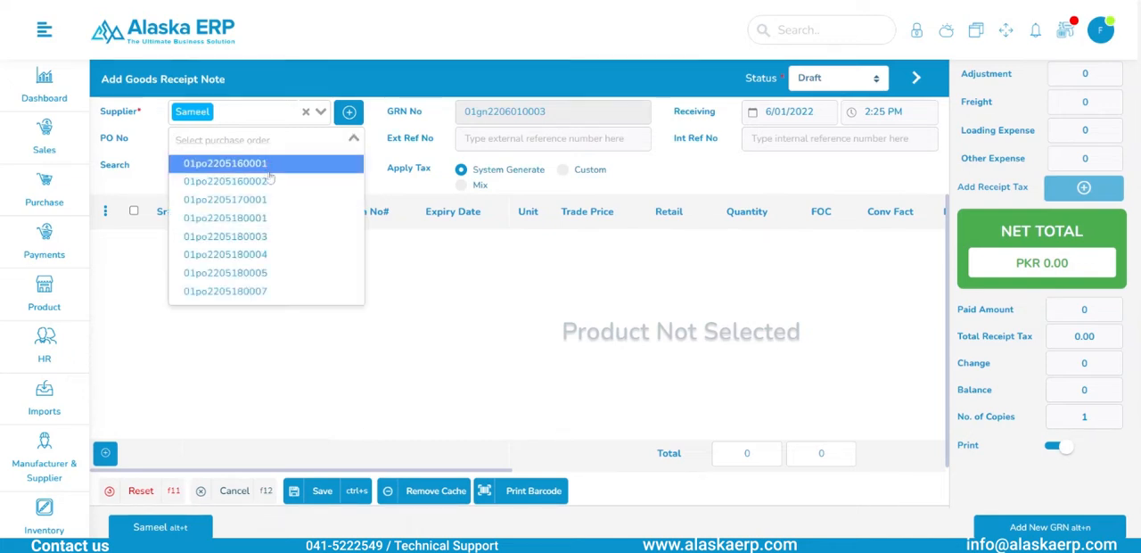
pyautogui.click(283, 291)
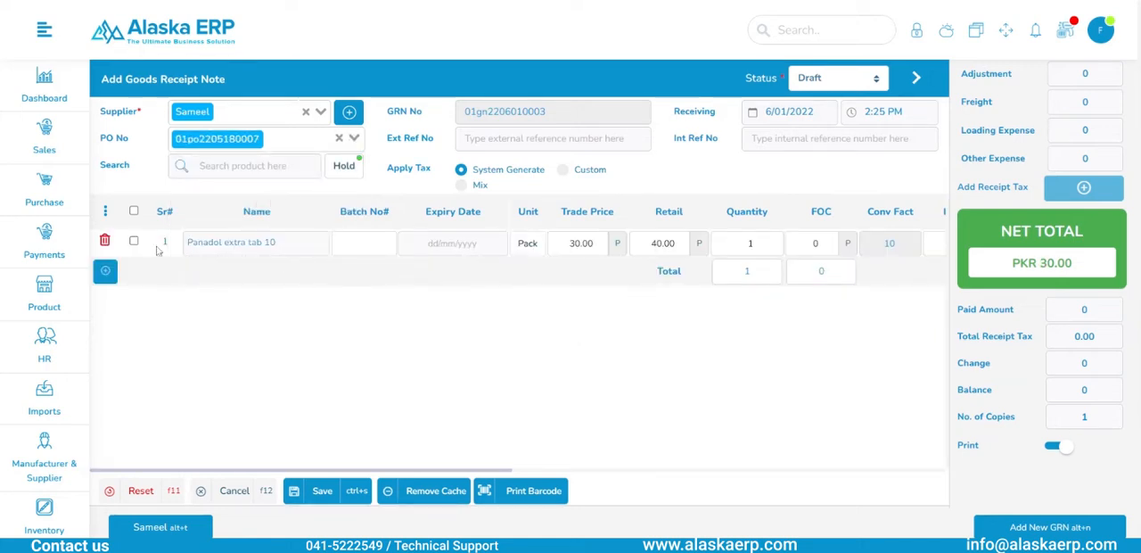
pyautogui.click(106, 240)
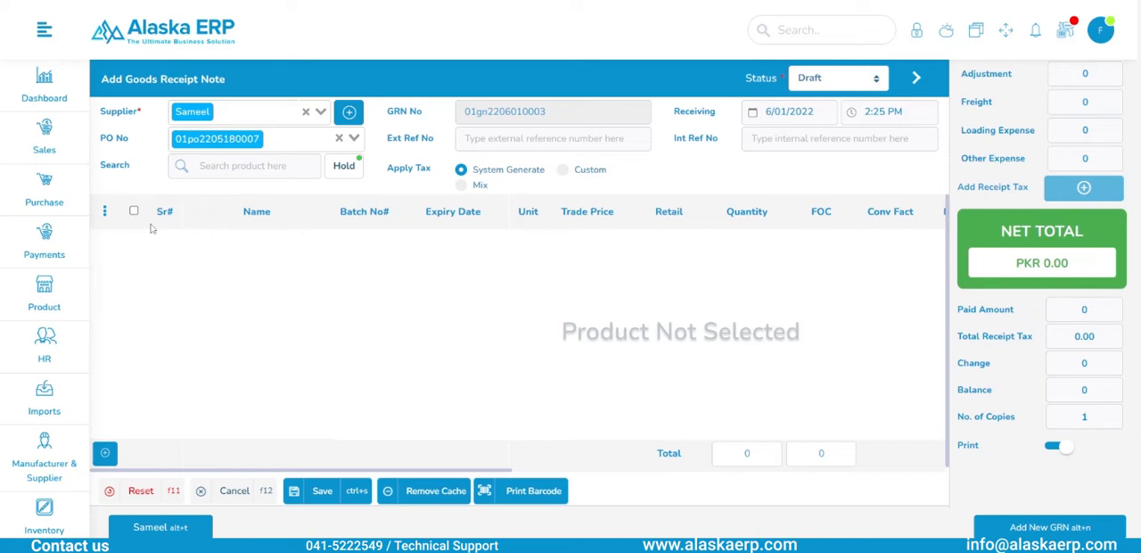
pyautogui.click(339, 139)
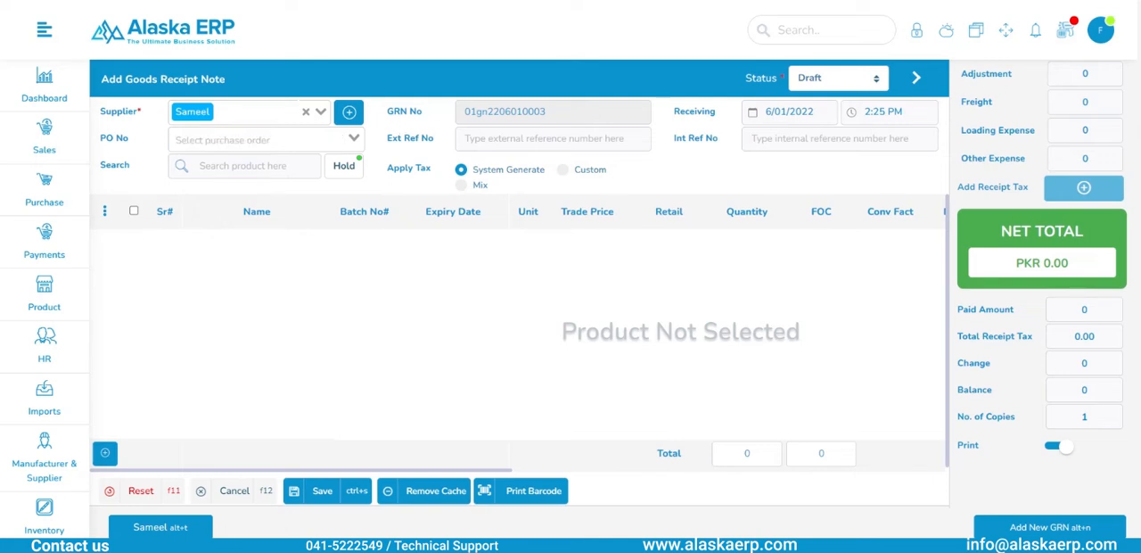
# - Add nims tab 10 pcs, cough seyrup 1 and cough seyrup 2 1 to the receipt's selected products, quantity 1 each
pyautogui.click(284, 378)
pyautogui.press('Down')
pyautogui.write('1')
pyautogui.press('Tab')
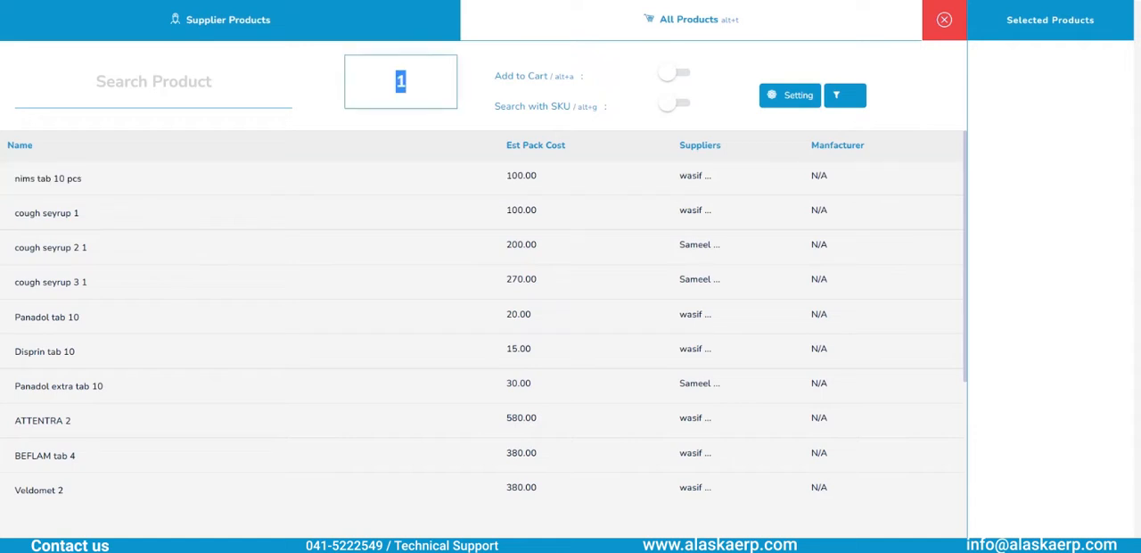
pyautogui.press('Return')
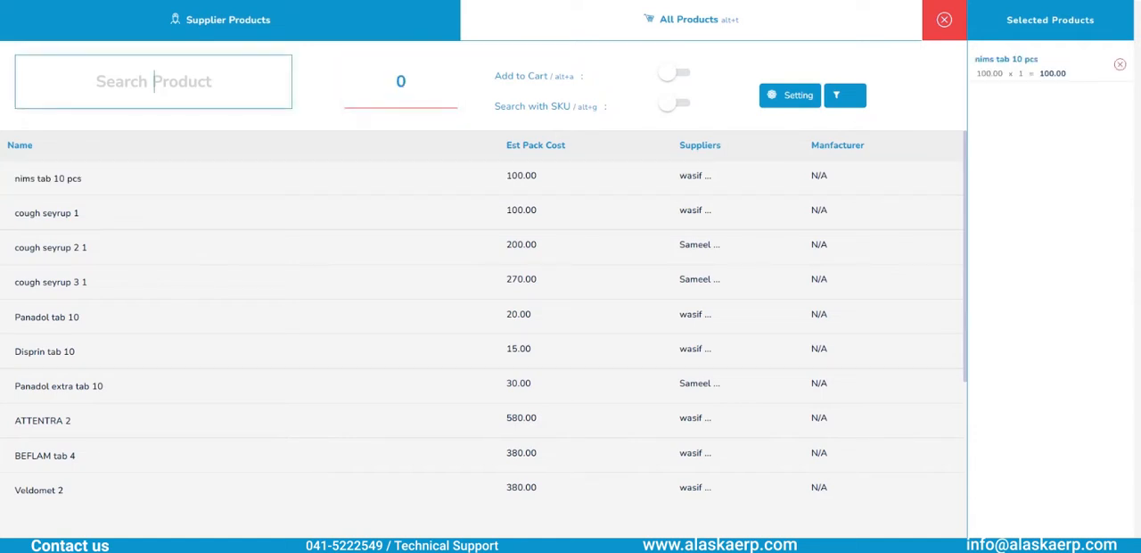
pyautogui.press('Down')
pyautogui.press('Down')
pyautogui.press('Return')
pyautogui.press('Tab')
pyautogui.press('Return')
# - Search the products for "panadol" and add Panadol tab 10 with quantity 1 to the selection
pyautogui.write('panadol')
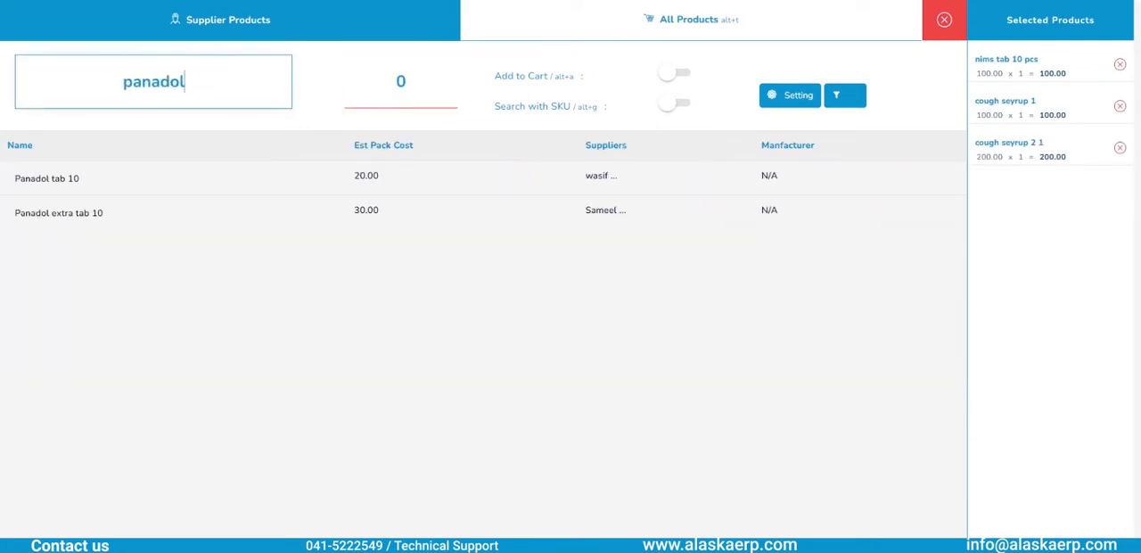
pyautogui.press('Down')
pyautogui.press('Return')
pyautogui.press('Return')
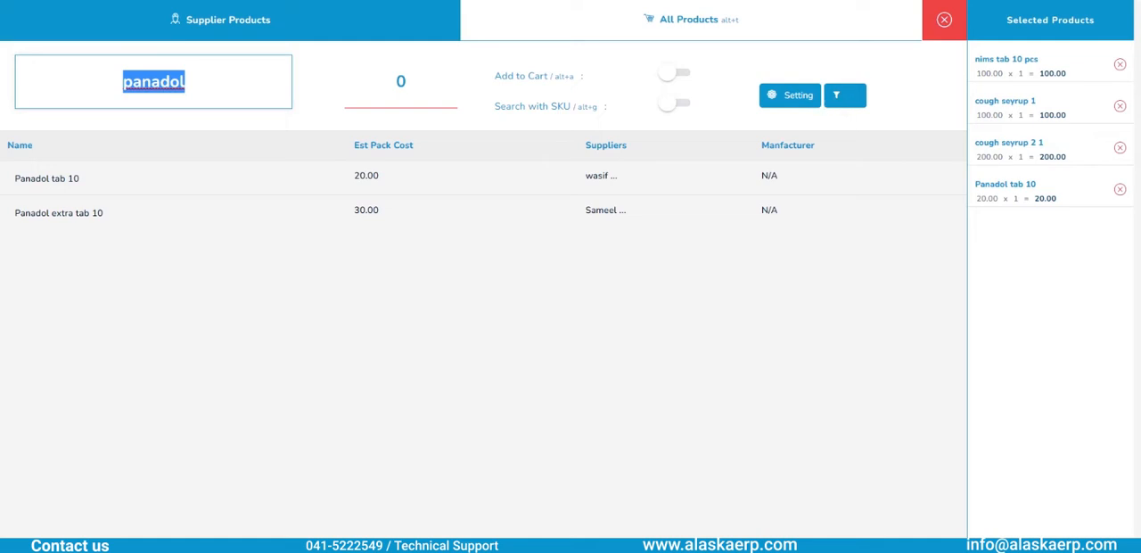
# - Switch from the supplier's products to all products and filter them to Out Stock
pyautogui.click(731, 19)
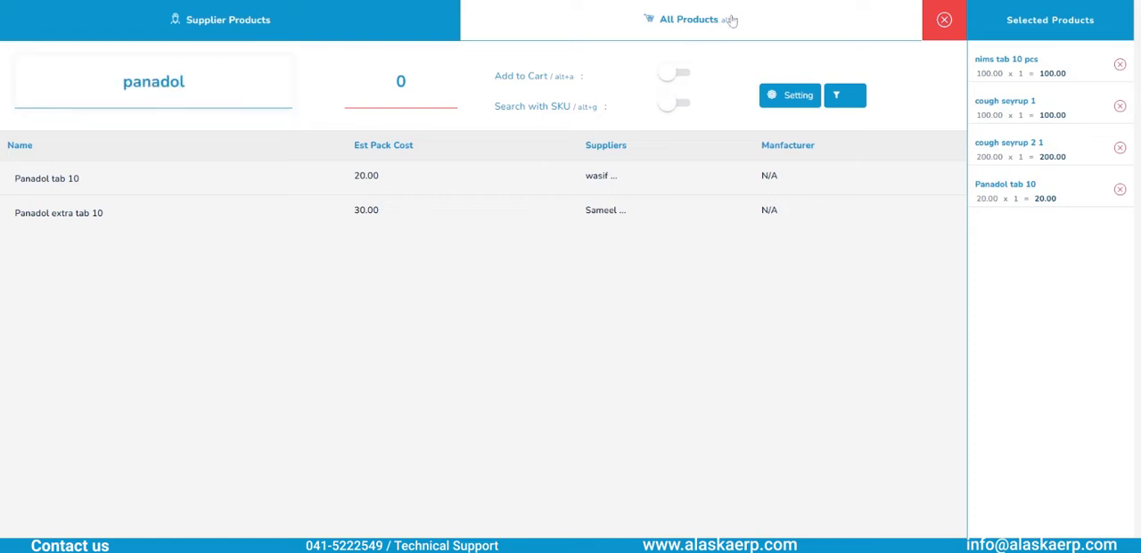
pyautogui.click(730, 20)
pyautogui.click(835, 94)
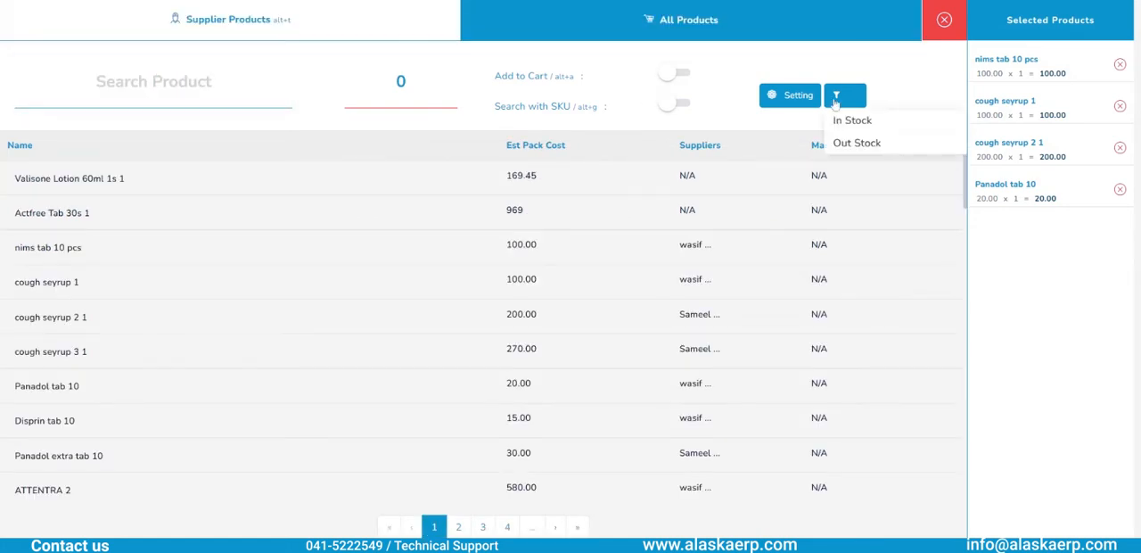
pyautogui.click(838, 143)
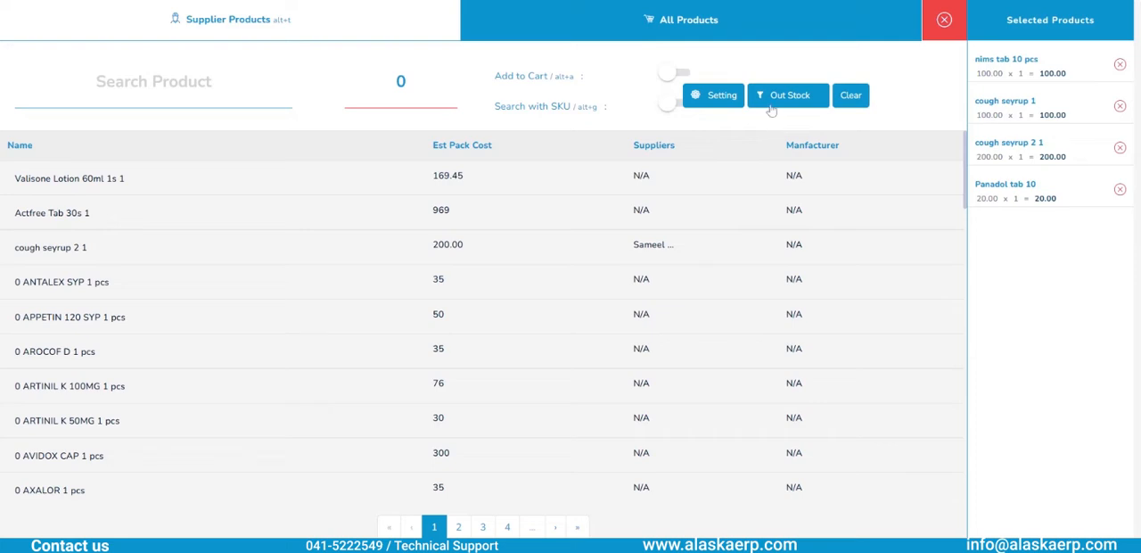
# - Add the Current Stock column to the product table and save the column settings
pyautogui.click(722, 98)
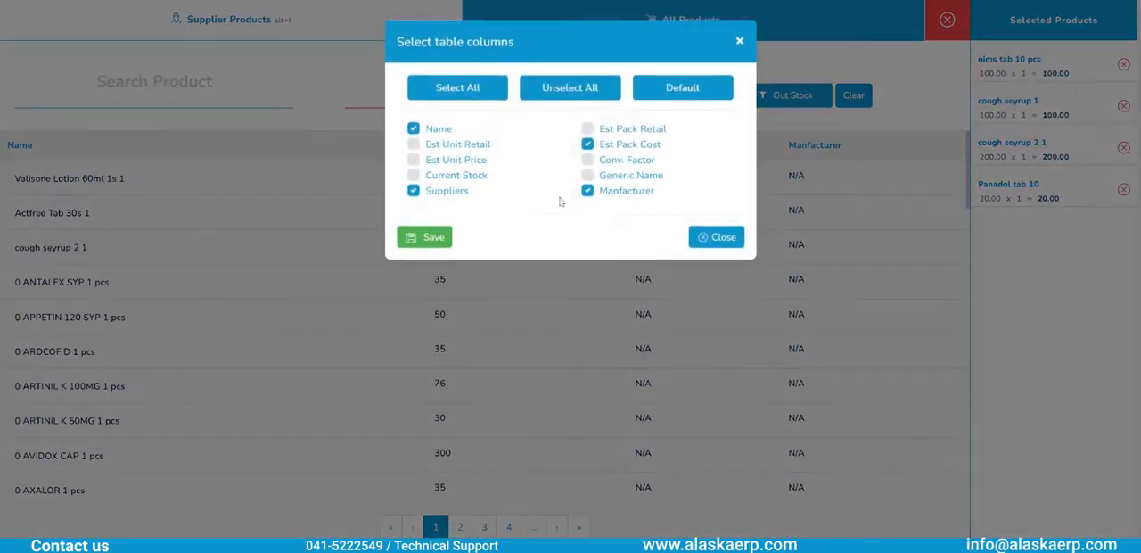
pyautogui.click(415, 175)
pyautogui.click(416, 237)
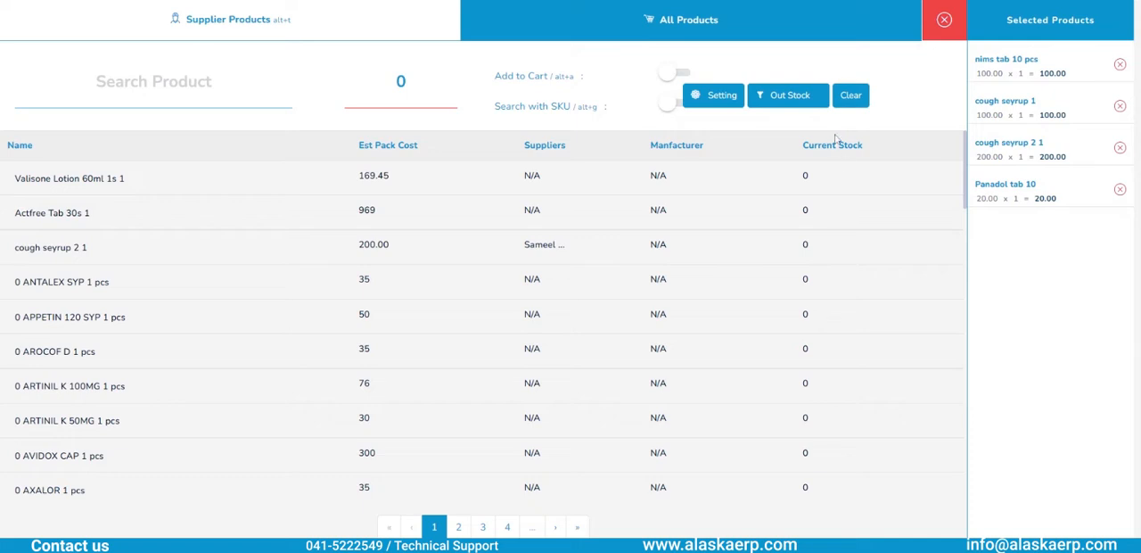
# - Filter the product list to In Stock and return to the receipt note with the selected products
pyautogui.click(801, 100)
pyautogui.click(801, 119)
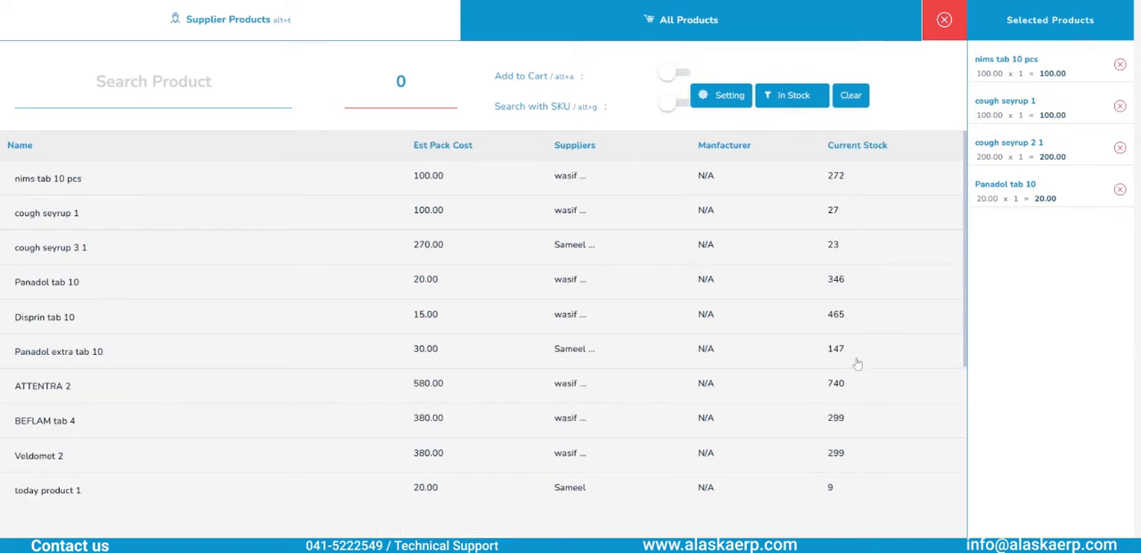
pyautogui.click(943, 27)
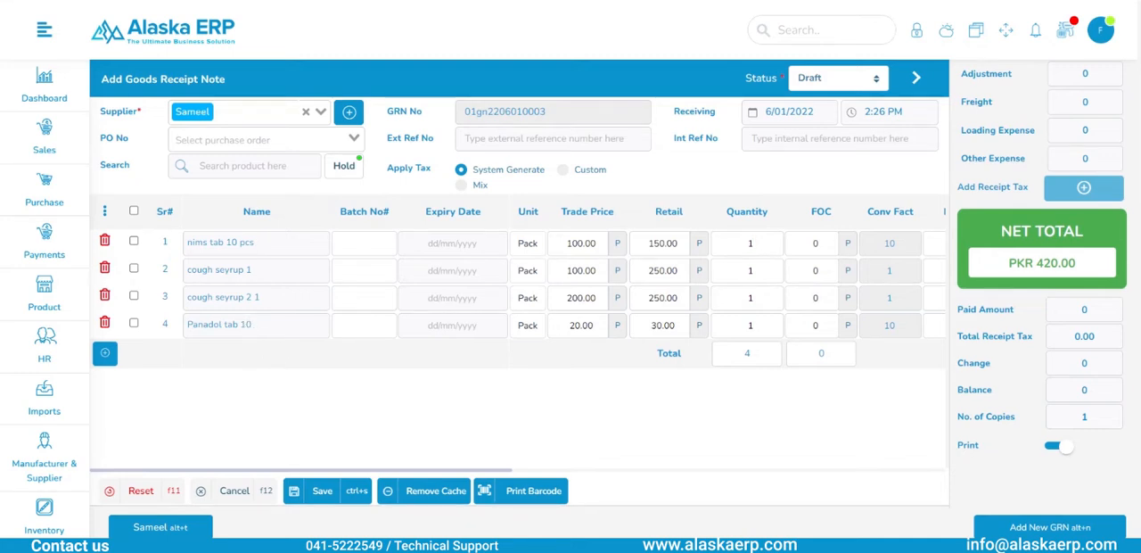
# - Set the status of the goods receipt note to Completed
pyautogui.hscroll(5, 551, 262)
pyautogui.hscroll(-5, 517, 283)
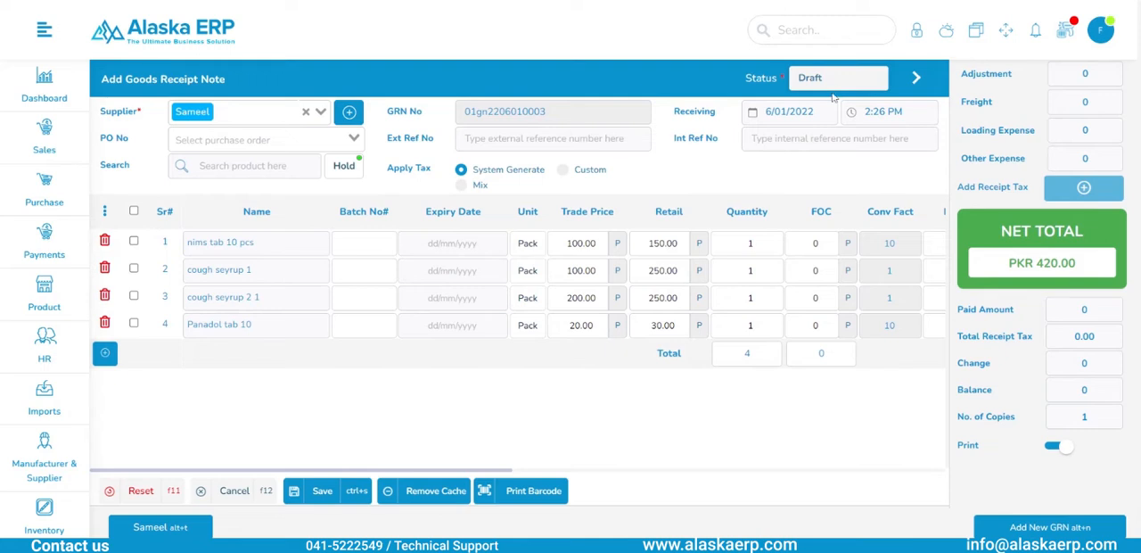
pyautogui.click(837, 119)
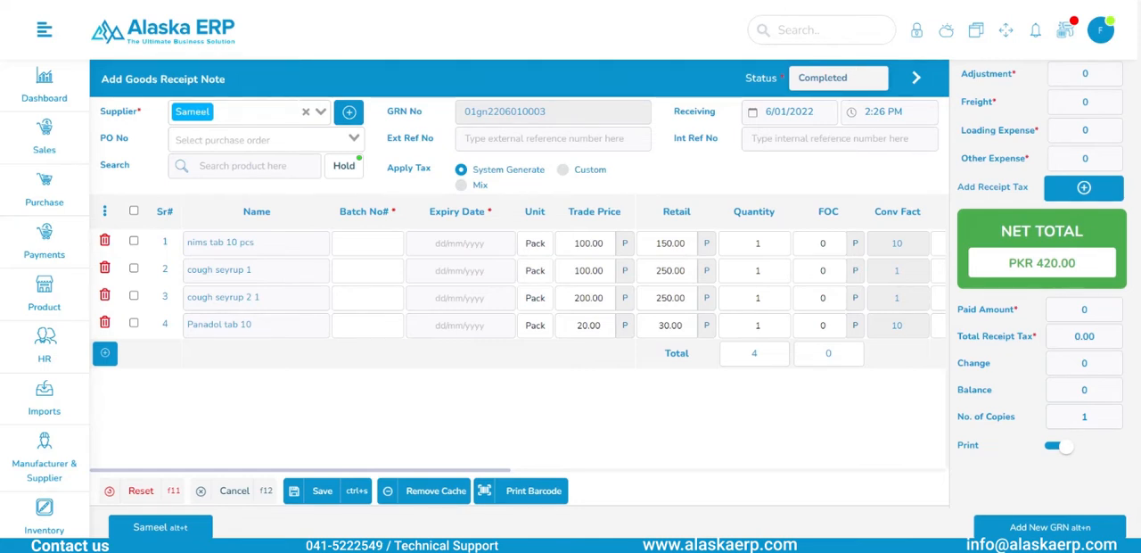
# - Enter batch number 1212 for nims tab 10 pcs and 12 for each of the other three products
pyautogui.click(372, 244)
pyautogui.write('1212')
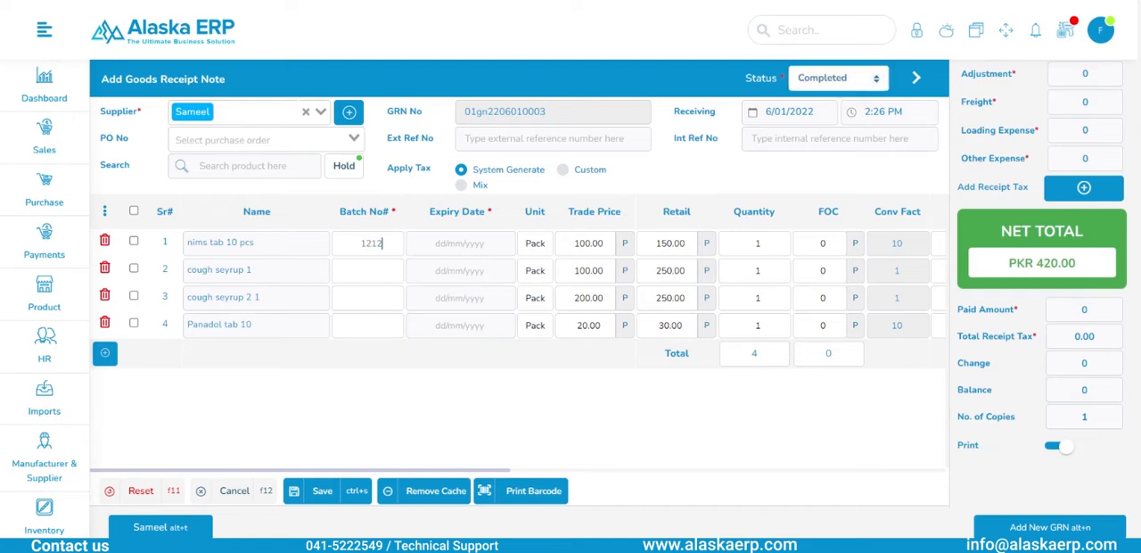
pyautogui.write('121212')
# - Set the expiry date of all four product lines to 12/12/2024
pyautogui.click(460, 243)
pyautogui.write('12122024')
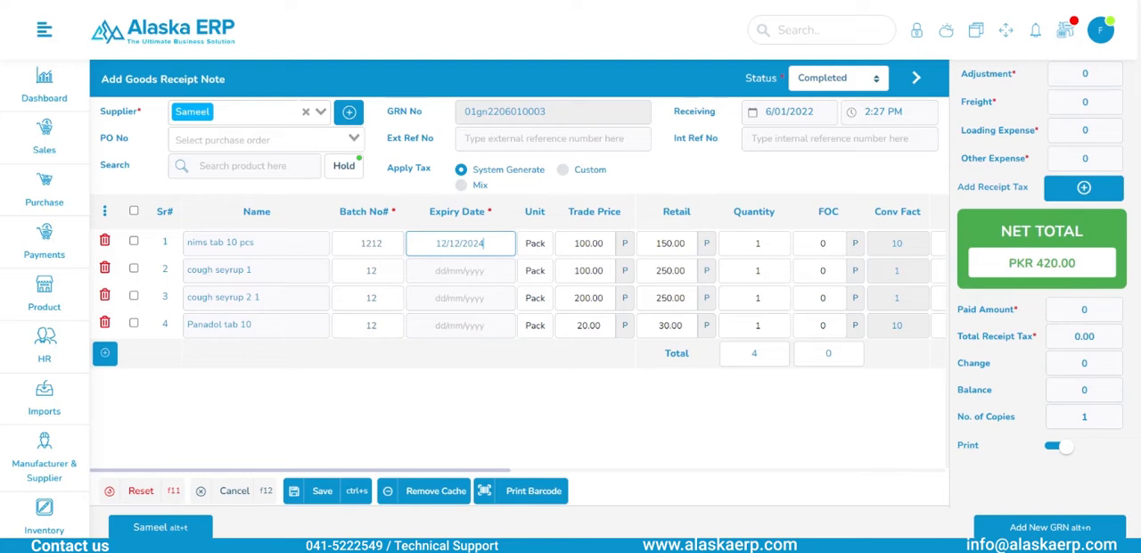
pyautogui.click(460, 270)
pyautogui.write('12122024')
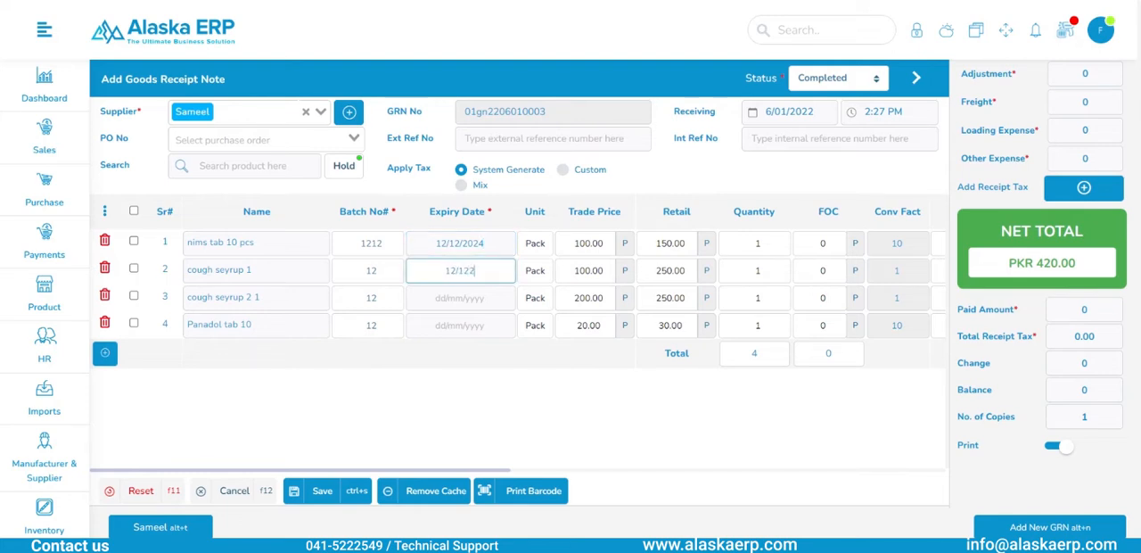
pyautogui.click(460, 298)
pyautogui.write('12122024')
pyautogui.click(460, 326)
pyautogui.write('12122024')
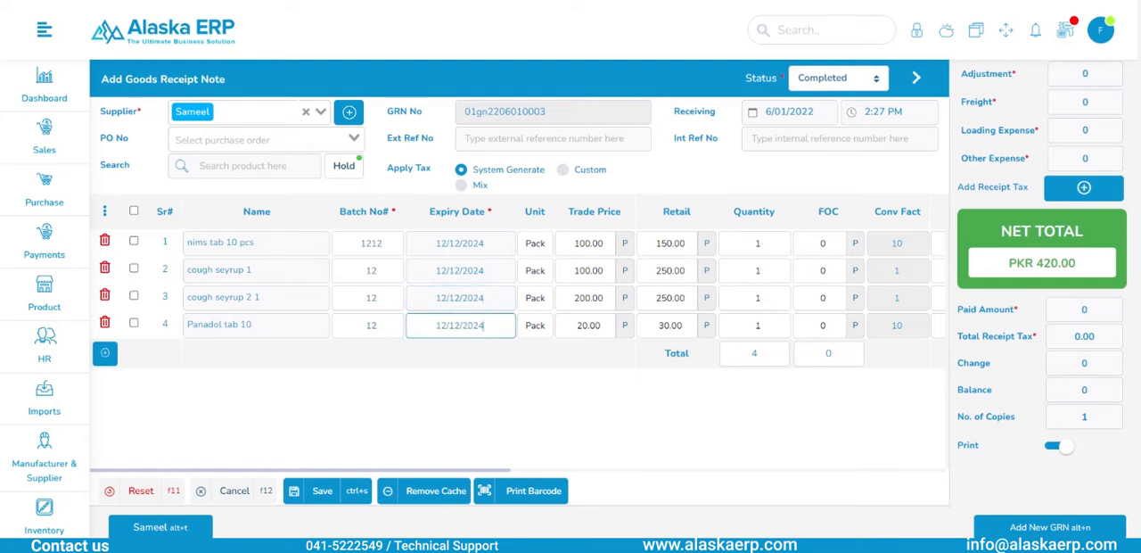
# - Examine the unit, trade price, retail, quantity, FOC and margin columns of the product lines
pyautogui.hscroll(2, 519, 338)
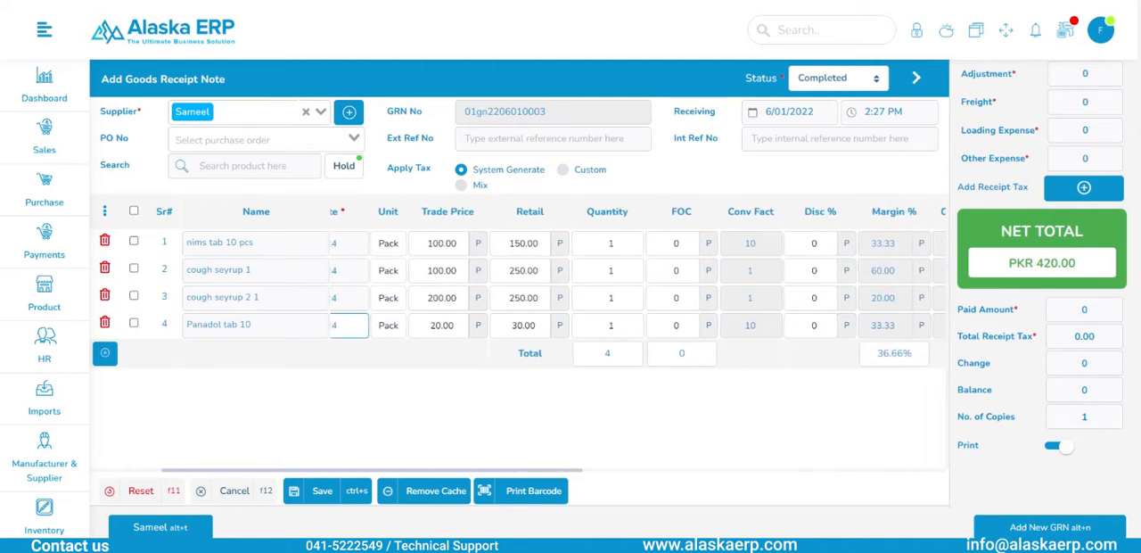
pyautogui.click(403, 253)
pyautogui.click(404, 252)
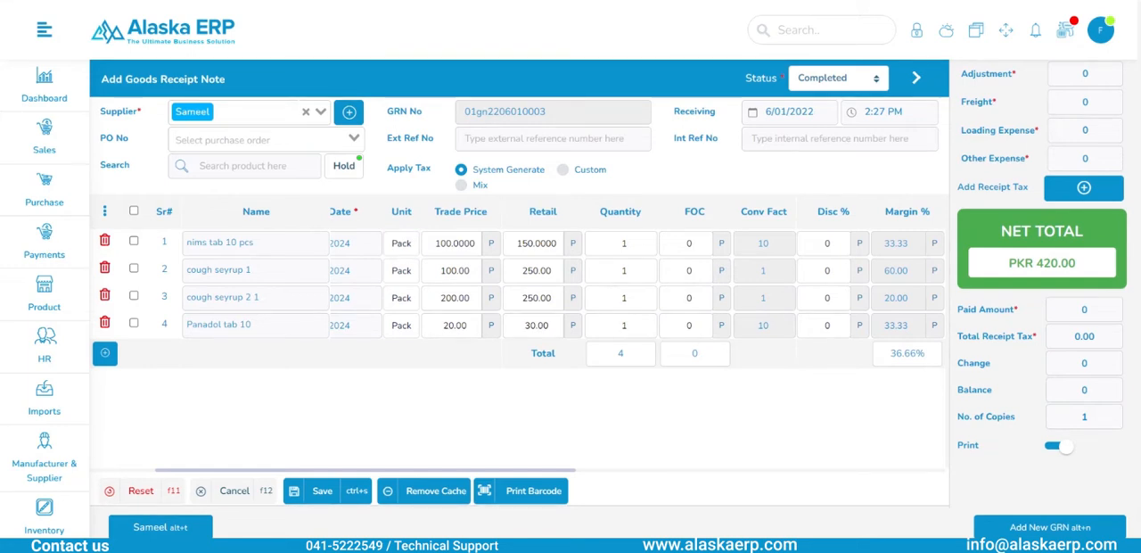
pyautogui.hscroll(2, 505, 280)
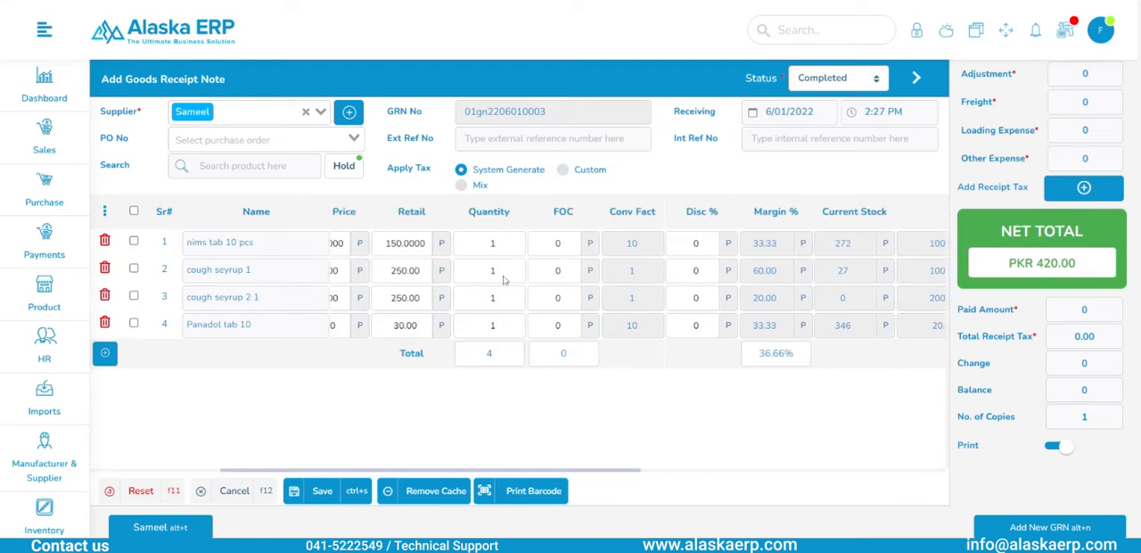
pyautogui.hscroll(-2, 505, 280)
pyautogui.hscroll(1, 505, 280)
pyautogui.hscroll(2, 517, 285)
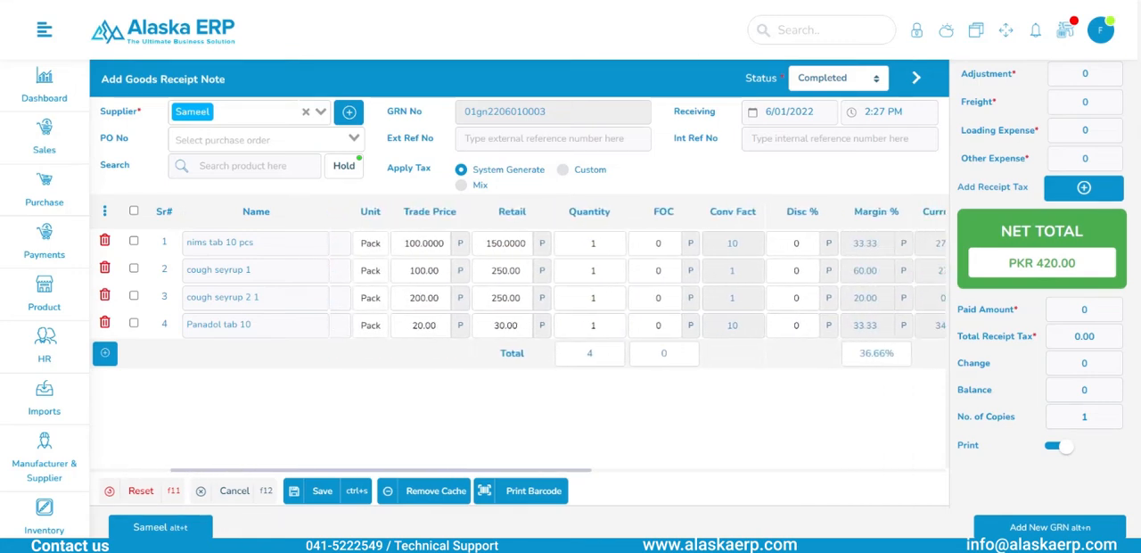
pyautogui.hscroll(1, 517, 286)
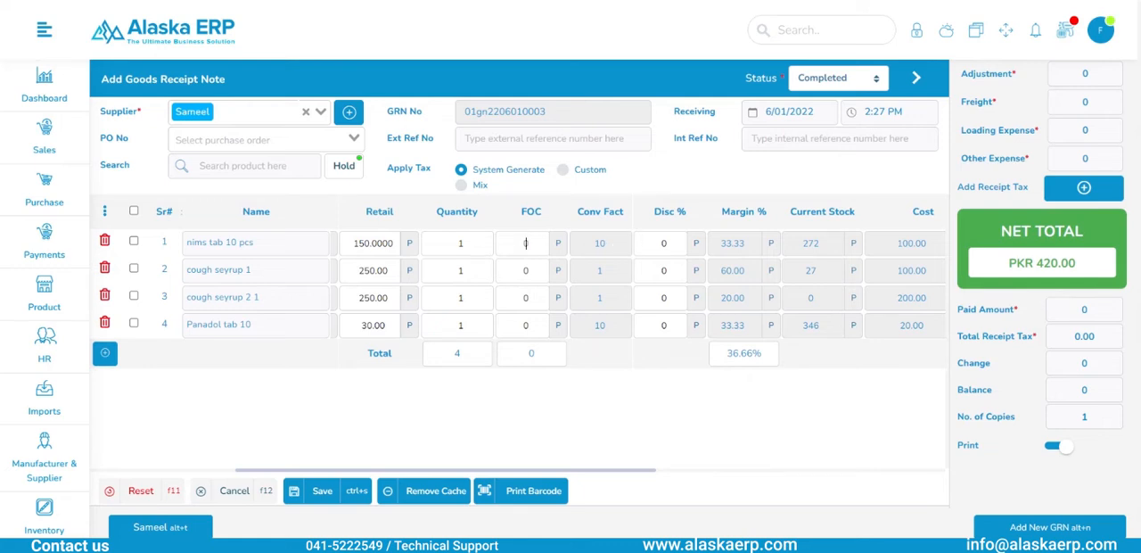
# - Set the discount percentage of all four product lines to 5
pyautogui.write('12')
pyautogui.click(664, 269)
pyautogui.write('12')
pyautogui.press('BackSpace')
pyautogui.press('BackSpace')
pyautogui.write('5')
pyautogui.click(666, 298)
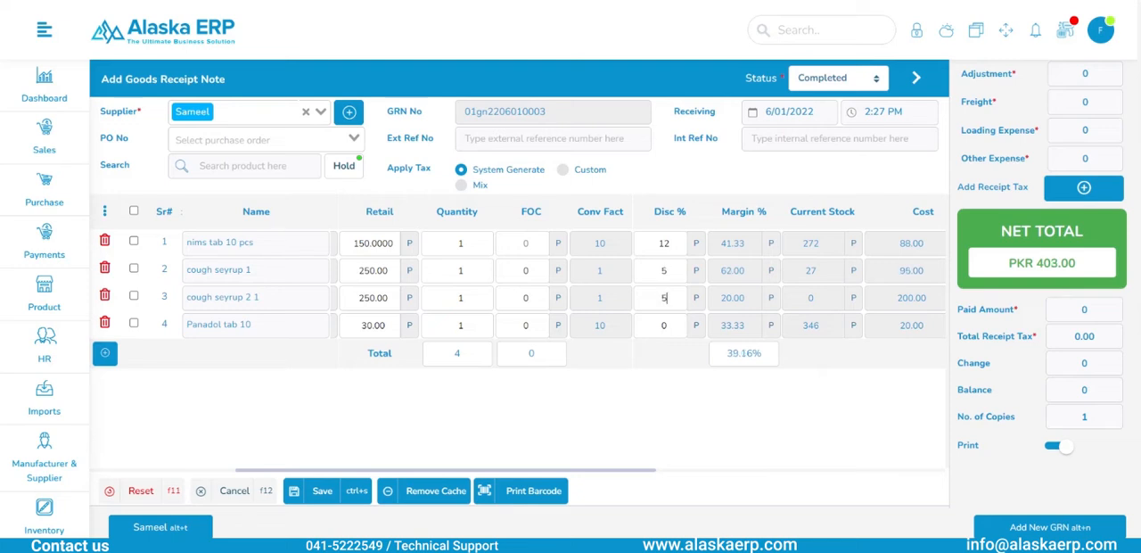
pyautogui.click(666, 325)
pyautogui.click(669, 243)
pyautogui.press('BackSpace')
pyautogui.hscroll(5, 749, 277)
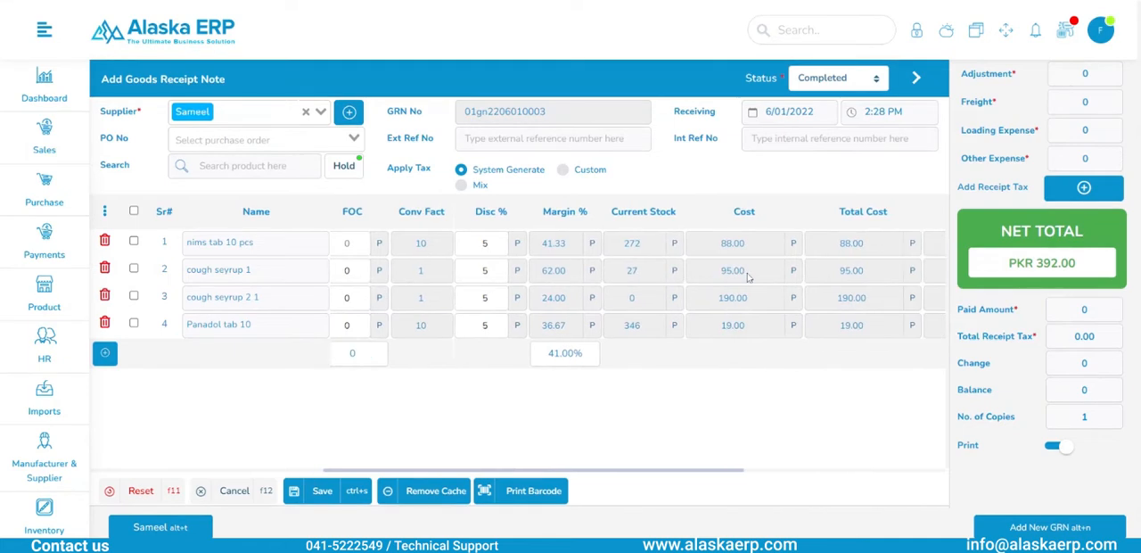
pyautogui.hscroll(4, 750, 277)
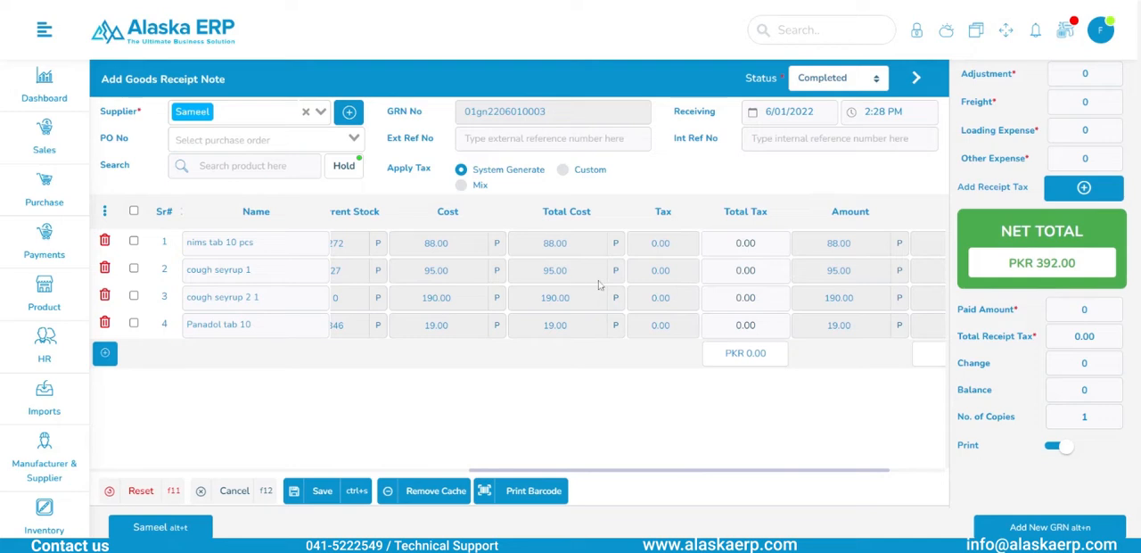
# - Select all four product lines and switch the tax application from System Generate to Custom
pyautogui.hscroll(3, 670, 286)
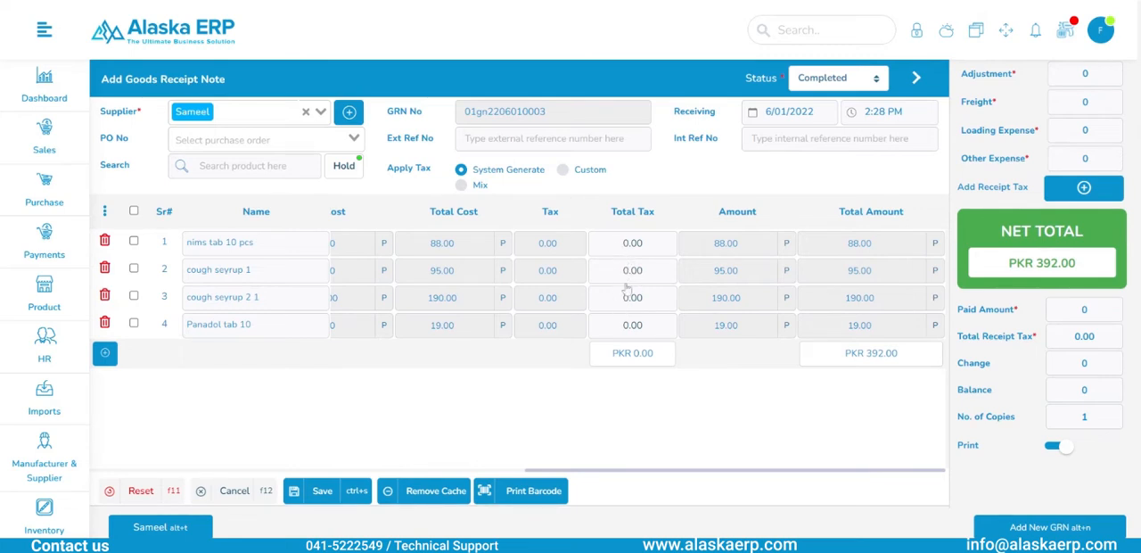
pyautogui.click(134, 212)
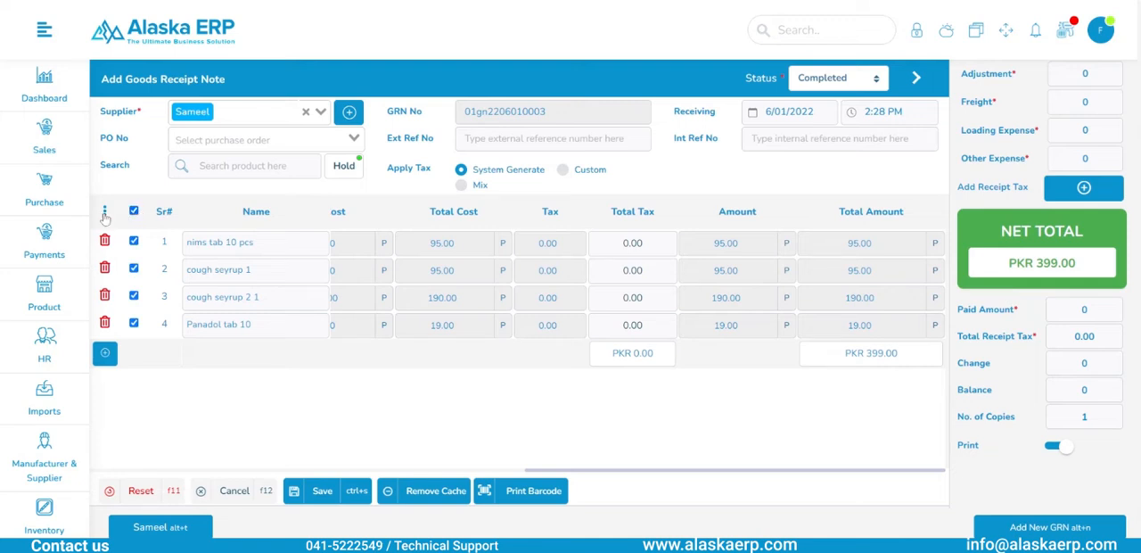
pyautogui.click(104, 214)
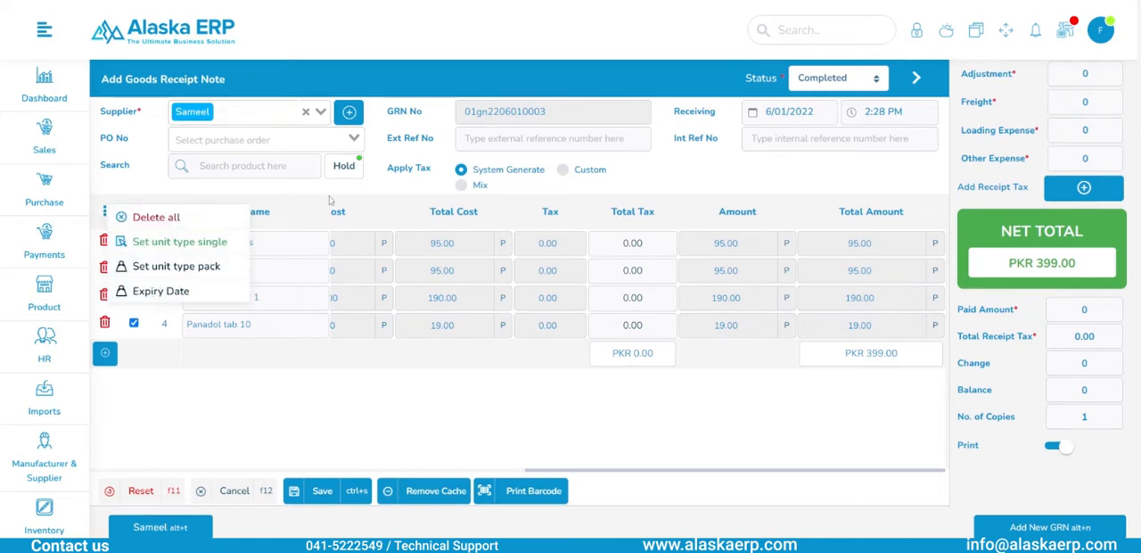
pyautogui.click(375, 178)
pyautogui.click(569, 170)
# - Apply Adv Tax in bulk to all selected product lines
pyautogui.click(105, 213)
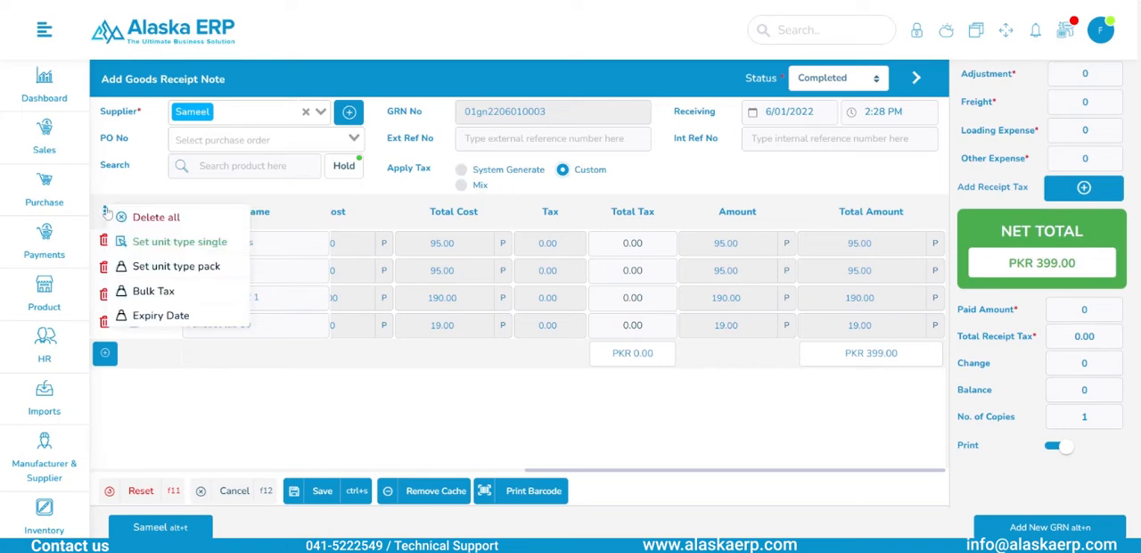
pyautogui.click(167, 294)
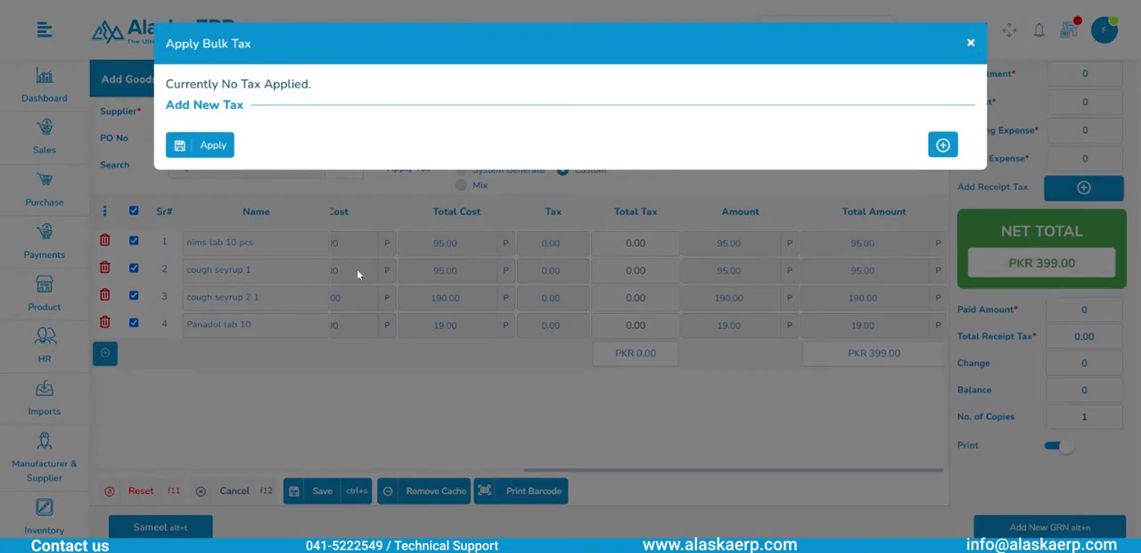
pyautogui.click(942, 148)
pyautogui.click(340, 170)
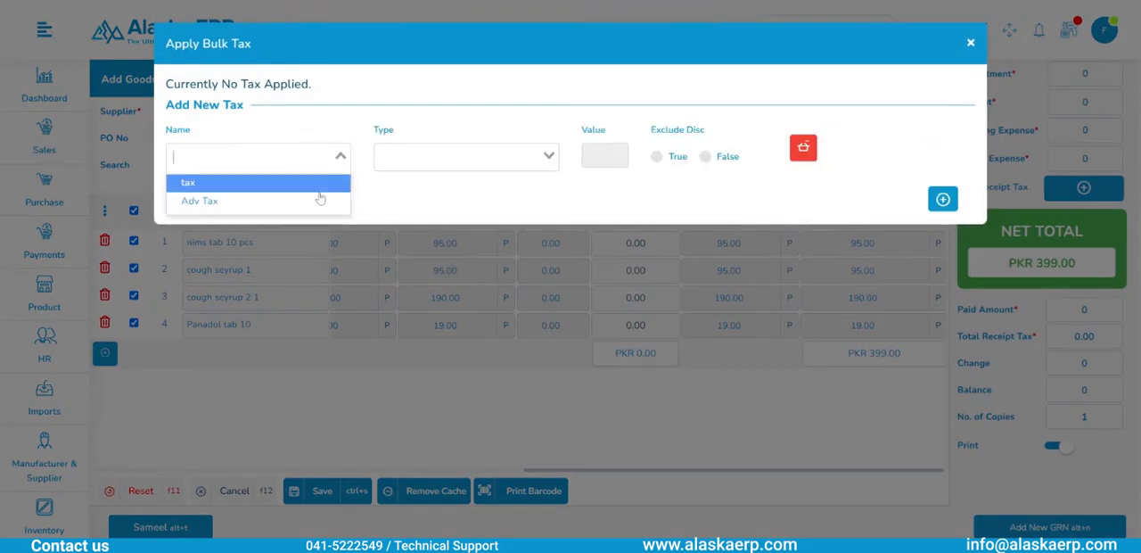
pyautogui.click(321, 201)
pyautogui.click(218, 202)
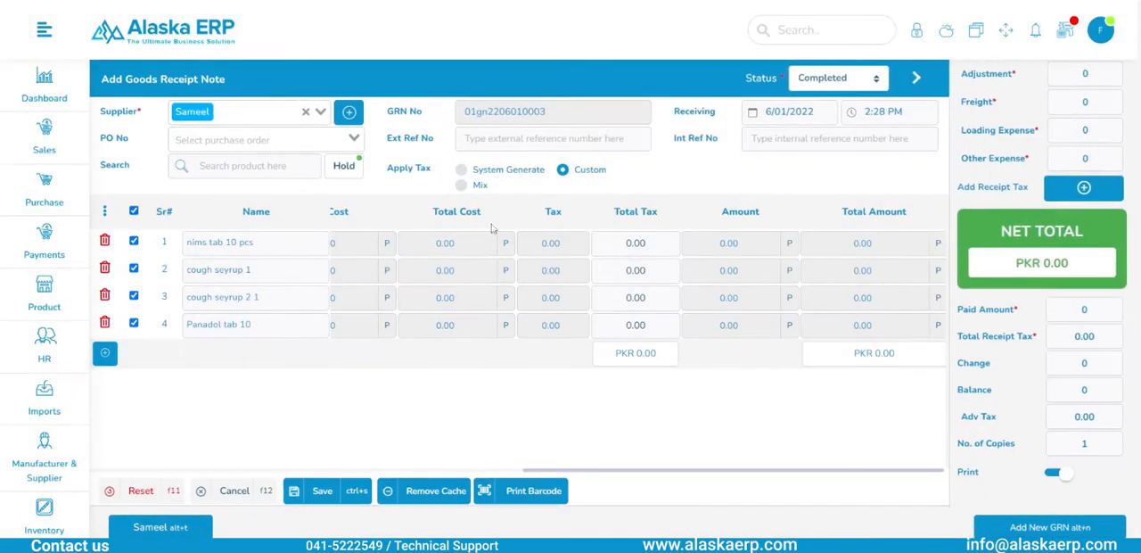
# - Replace the bulk Adv Tax with the plain "tax" of value 2 on all four product lines
pyautogui.click(104, 211)
pyautogui.click(143, 288)
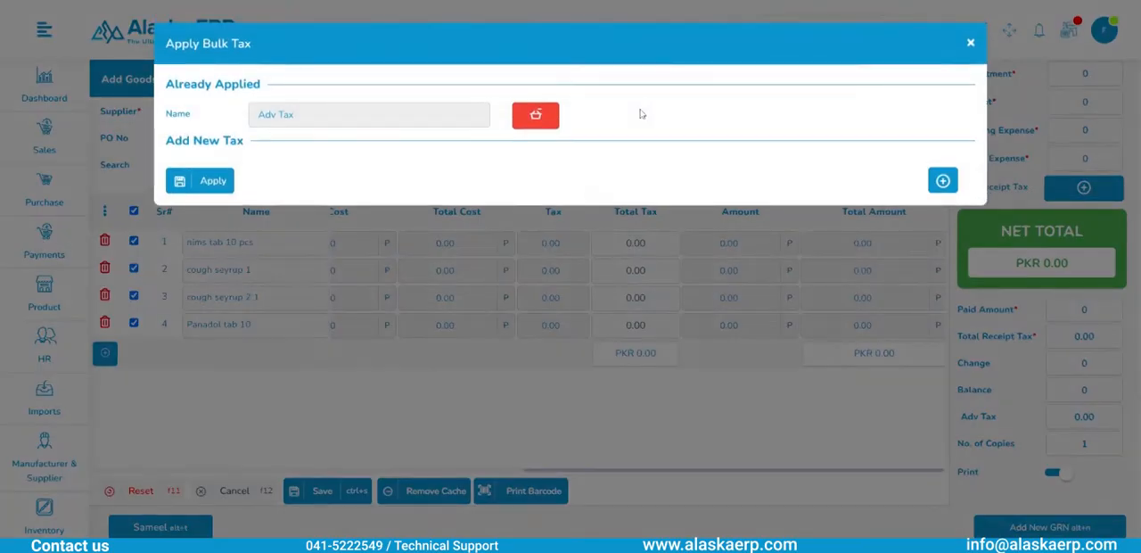
pyautogui.click(533, 123)
pyautogui.click(942, 145)
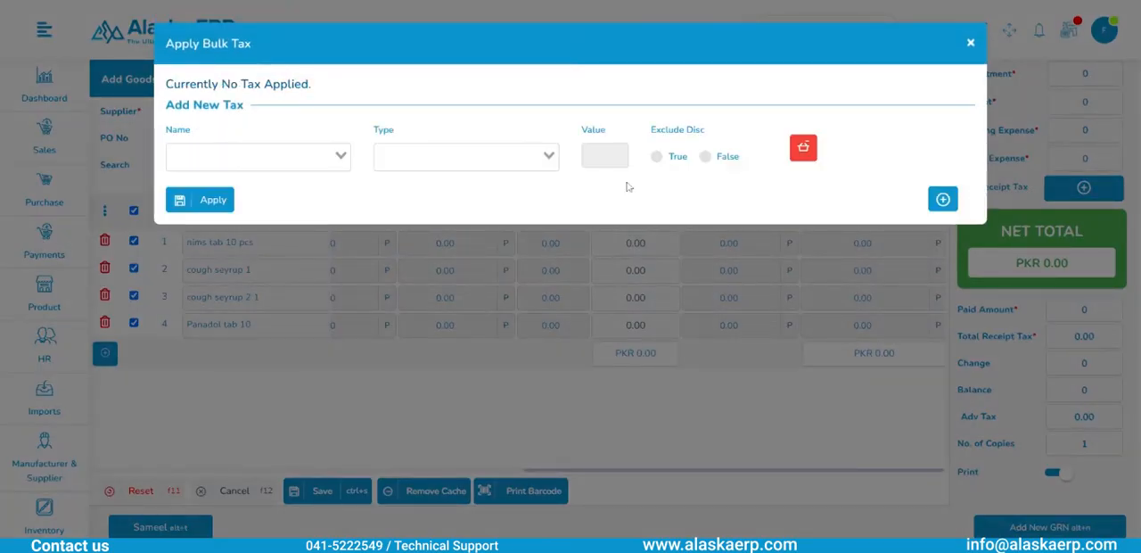
pyautogui.click(259, 157)
pyautogui.click(301, 182)
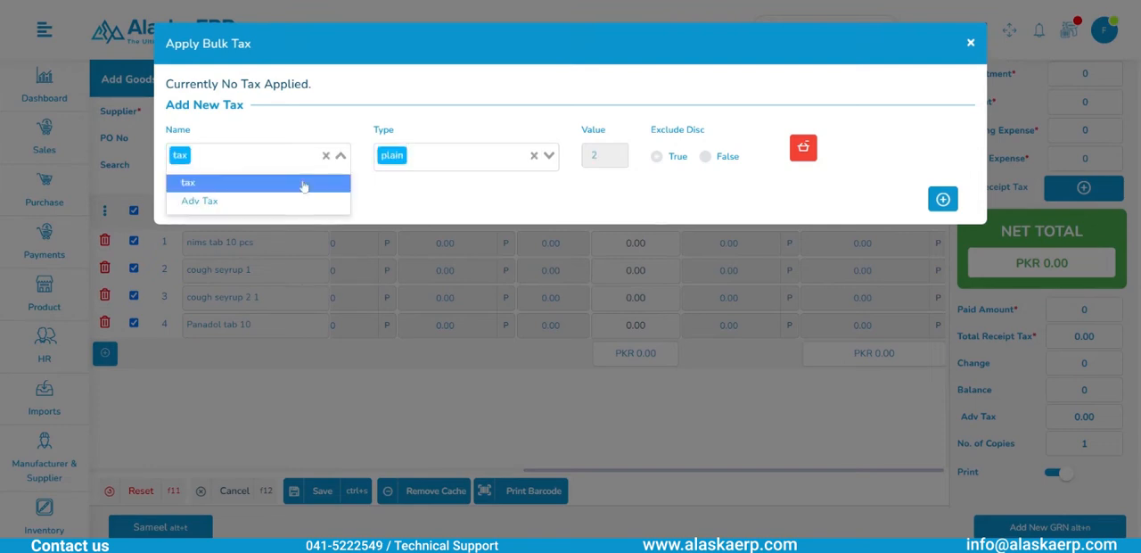
pyautogui.click(212, 200)
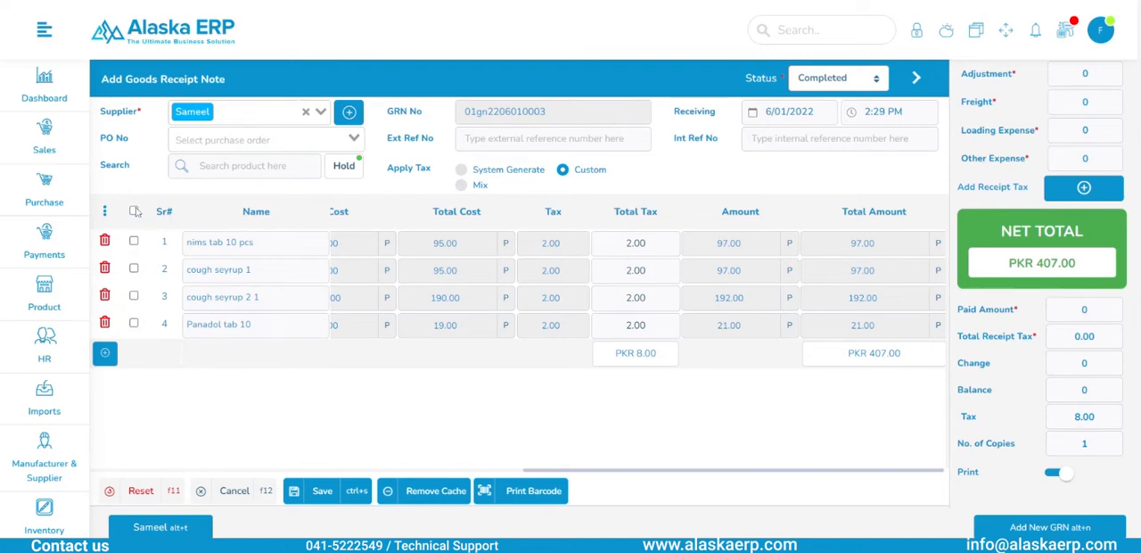
# - Try removing the bulk tax, return the tax application to System Generate and deselect all product lines
pyautogui.click(105, 212)
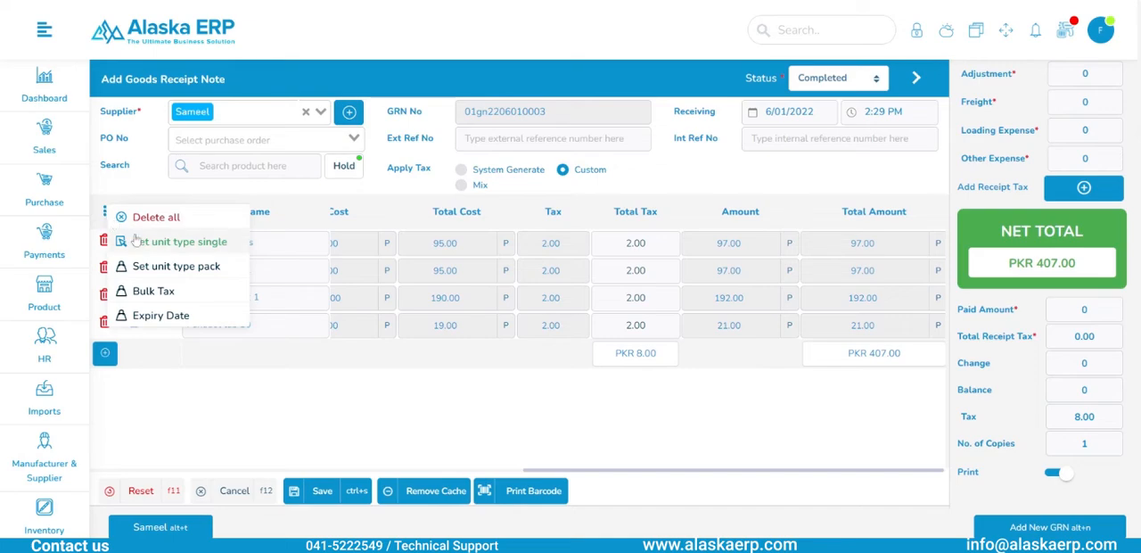
pyautogui.click(178, 297)
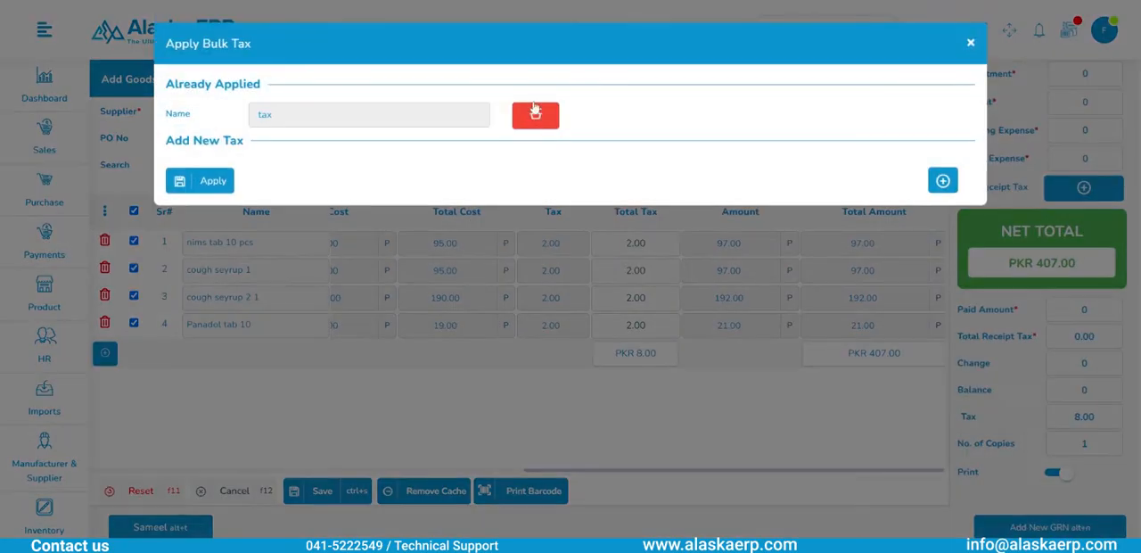
pyautogui.click(536, 117)
pyautogui.click(938, 146)
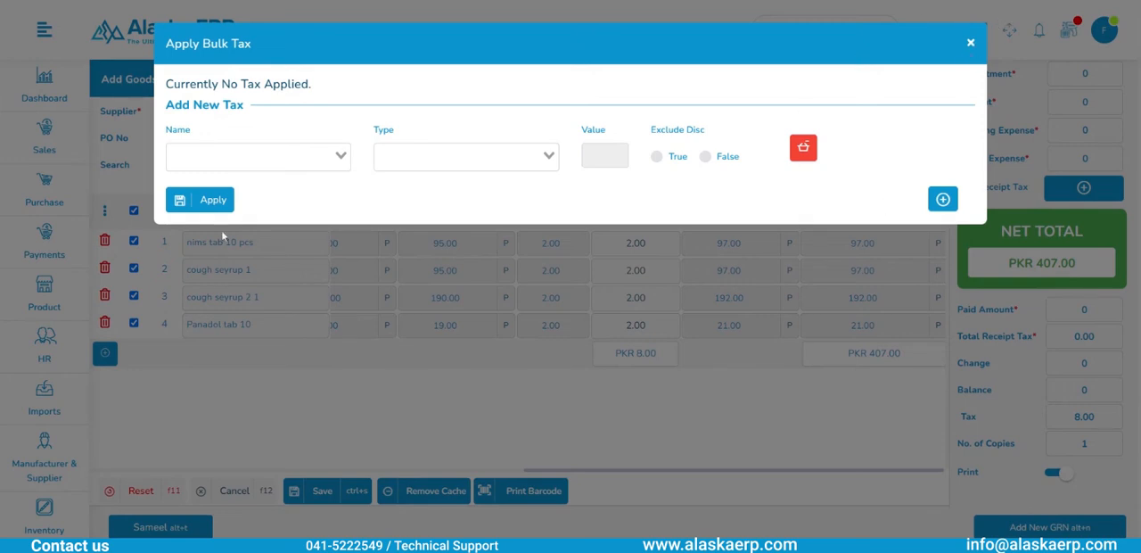
pyautogui.click(971, 42)
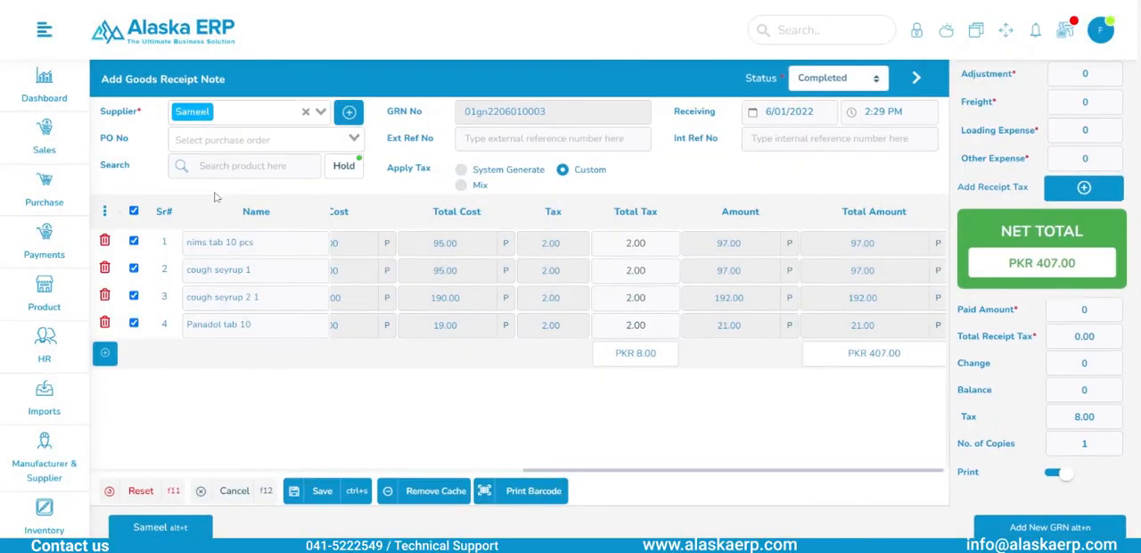
pyautogui.click(461, 170)
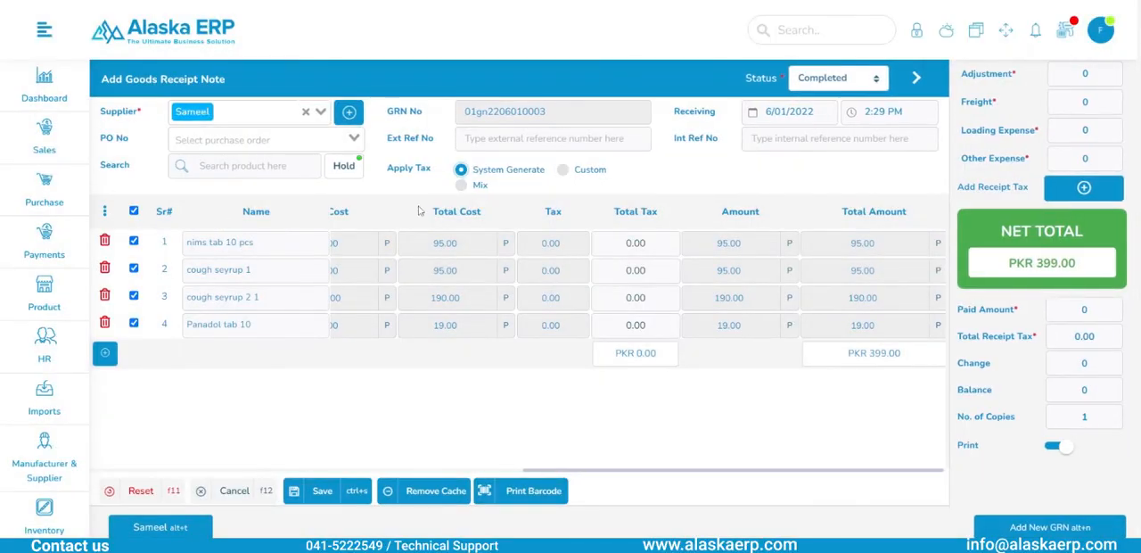
pyautogui.click(133, 211)
# - Add the plain custom "tax" of value 2 to cough seyrup 1 and Panadol tab 10 individually
pyautogui.click(630, 269)
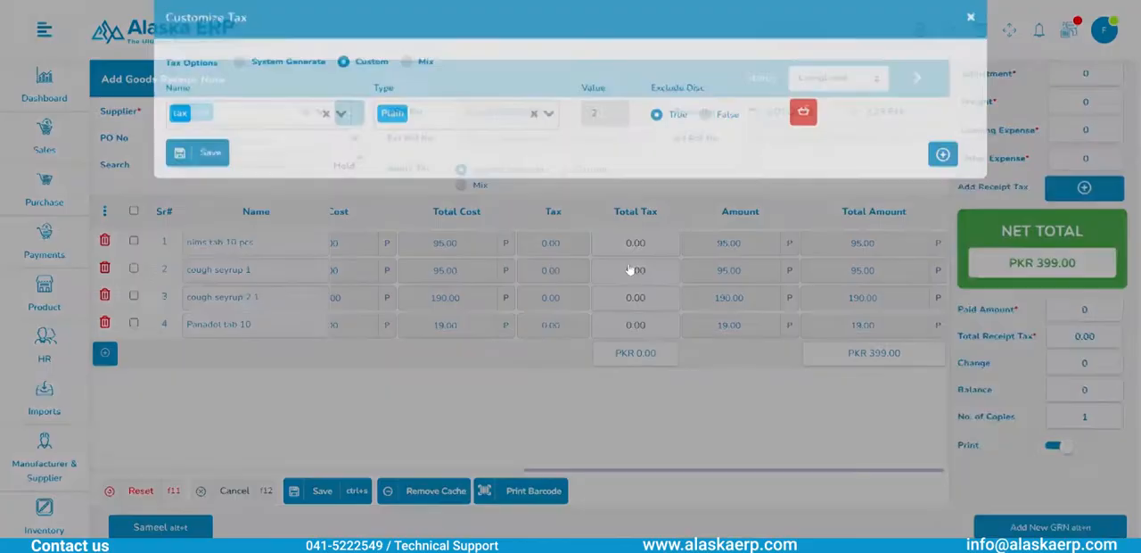
pyautogui.click(211, 179)
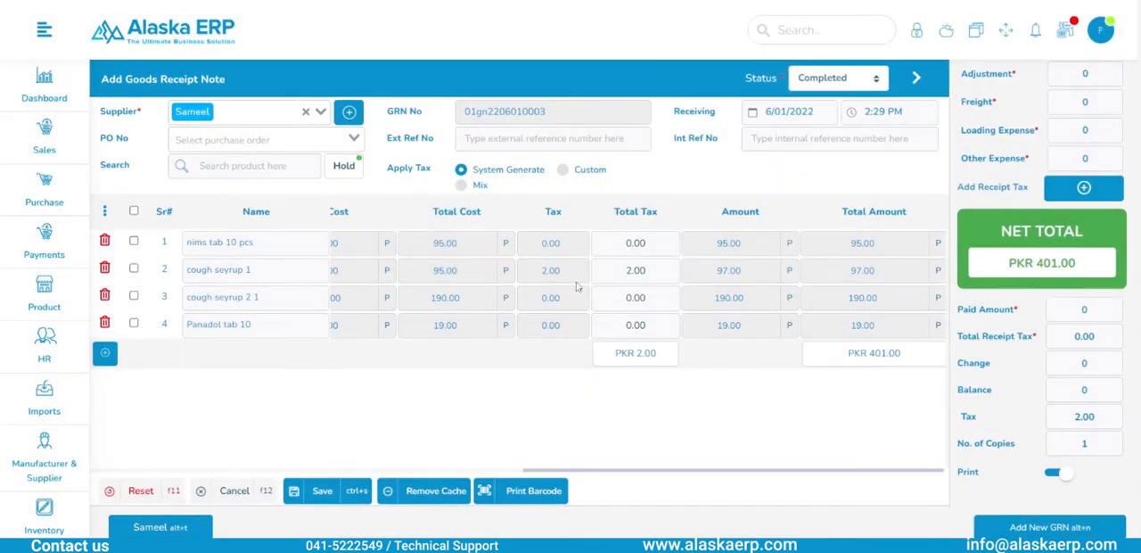
pyautogui.click(631, 325)
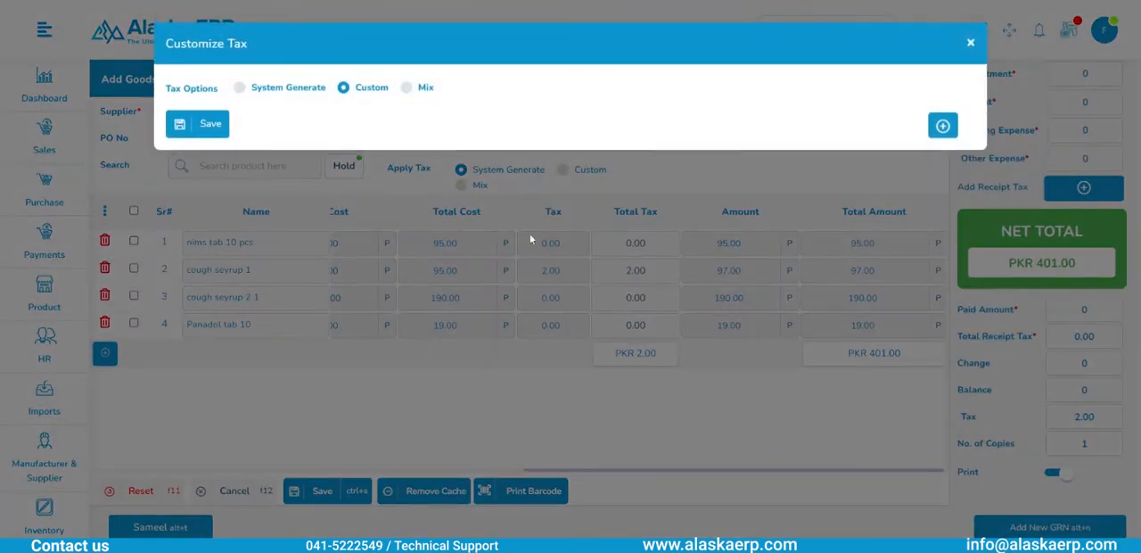
pyautogui.click(943, 132)
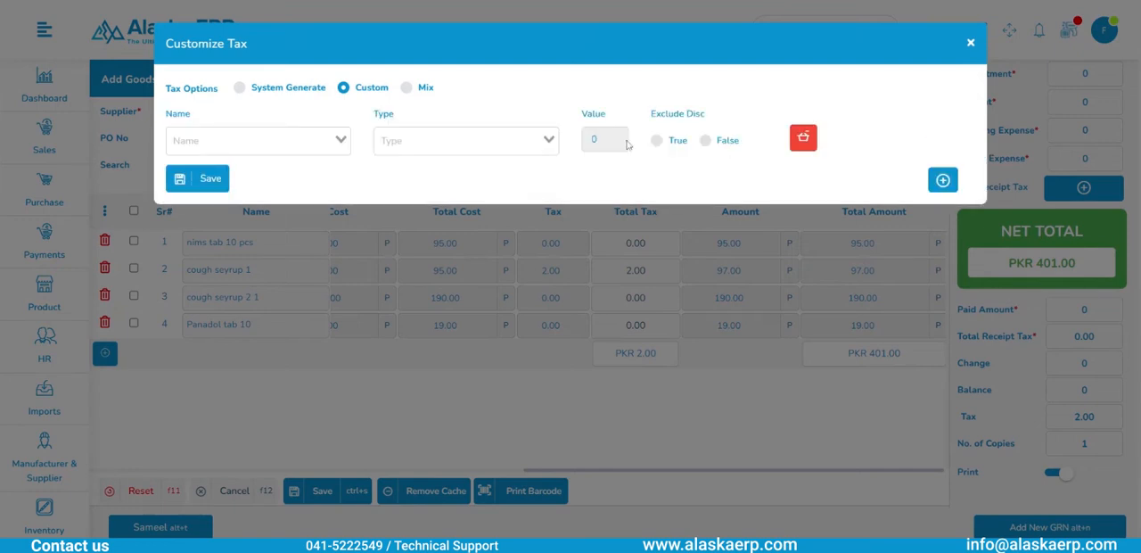
pyautogui.click(341, 140)
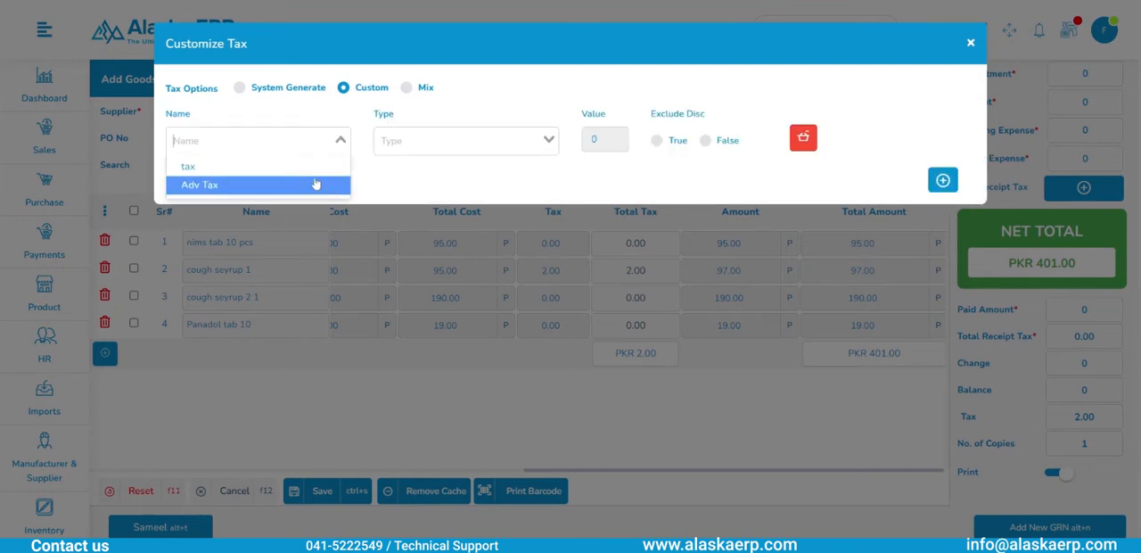
pyautogui.click(319, 167)
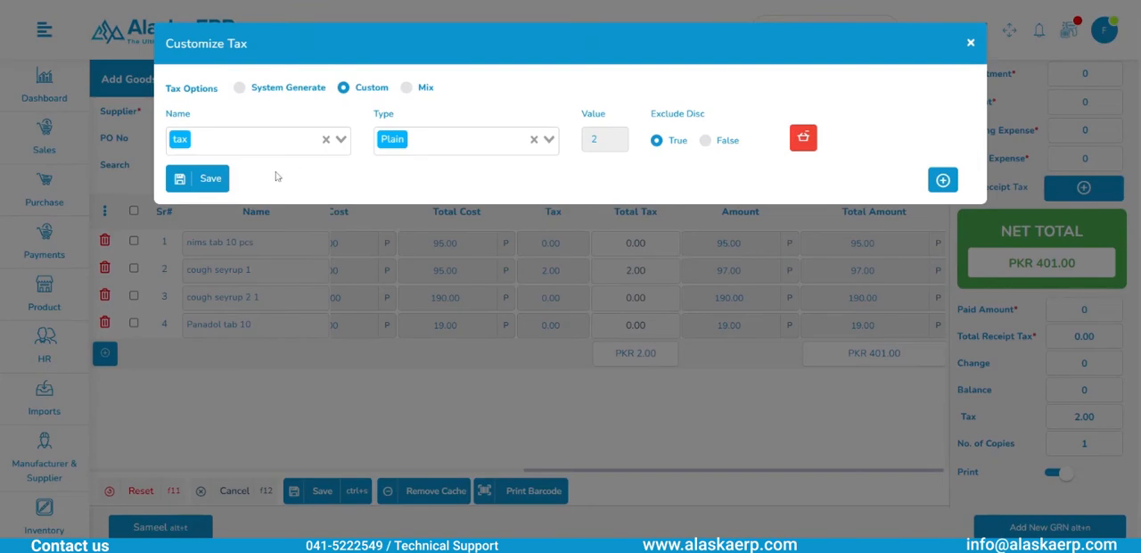
pyautogui.click(211, 179)
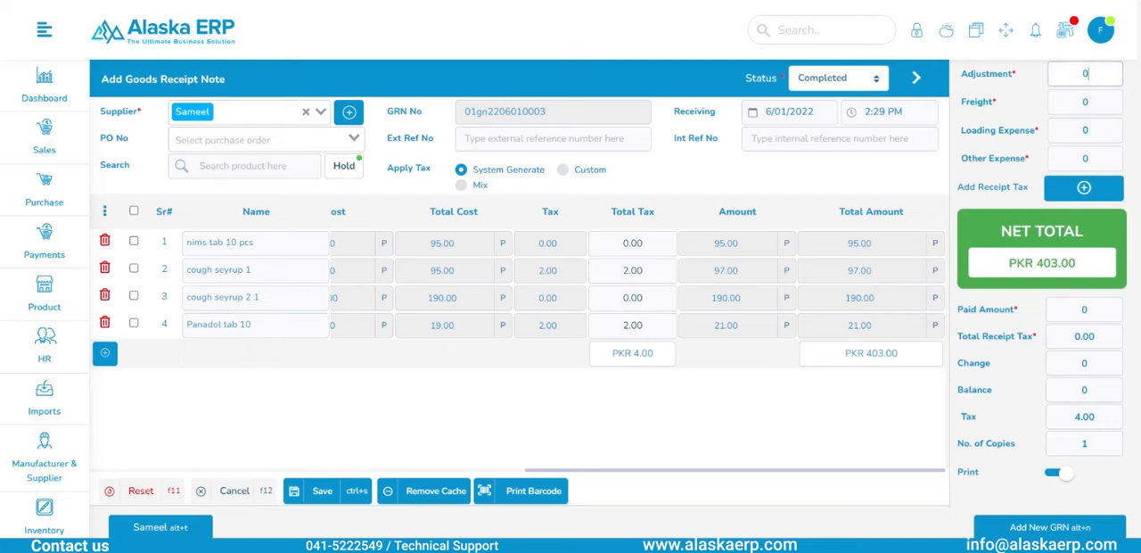
# - Apply Adv Tax as a receipt tax on the whole goods receipt note
pyautogui.click(1091, 102)
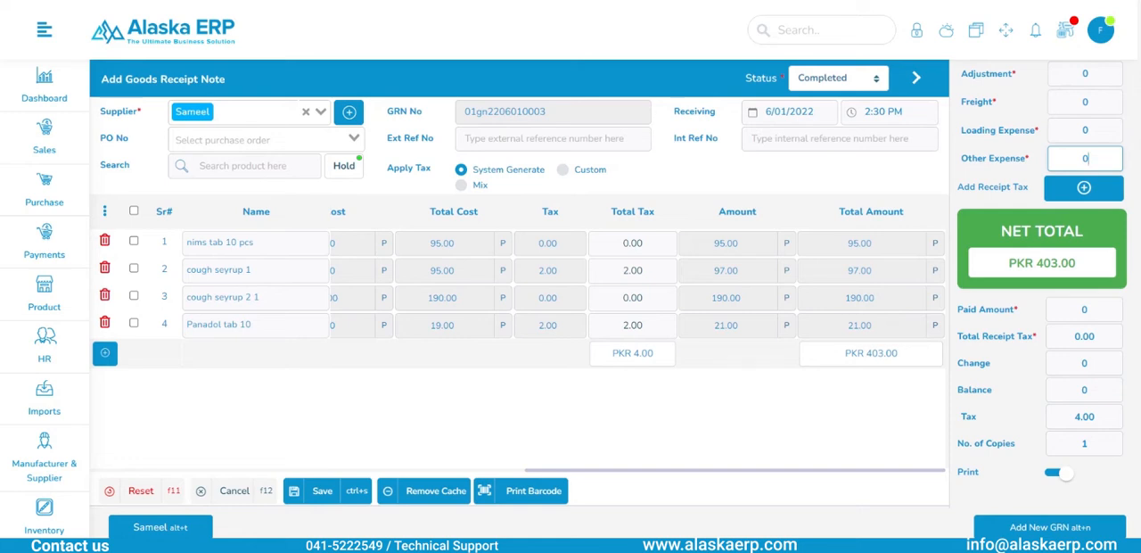
pyautogui.moveTo(1036, 263); pyautogui.dragTo(1077, 263)
pyautogui.click(1083, 189)
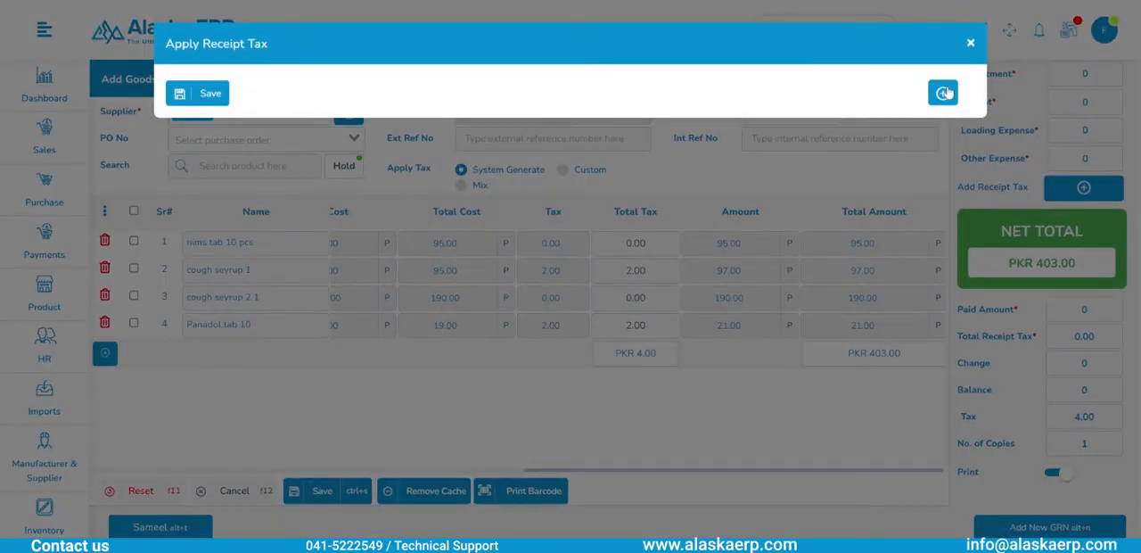
pyautogui.click(944, 93)
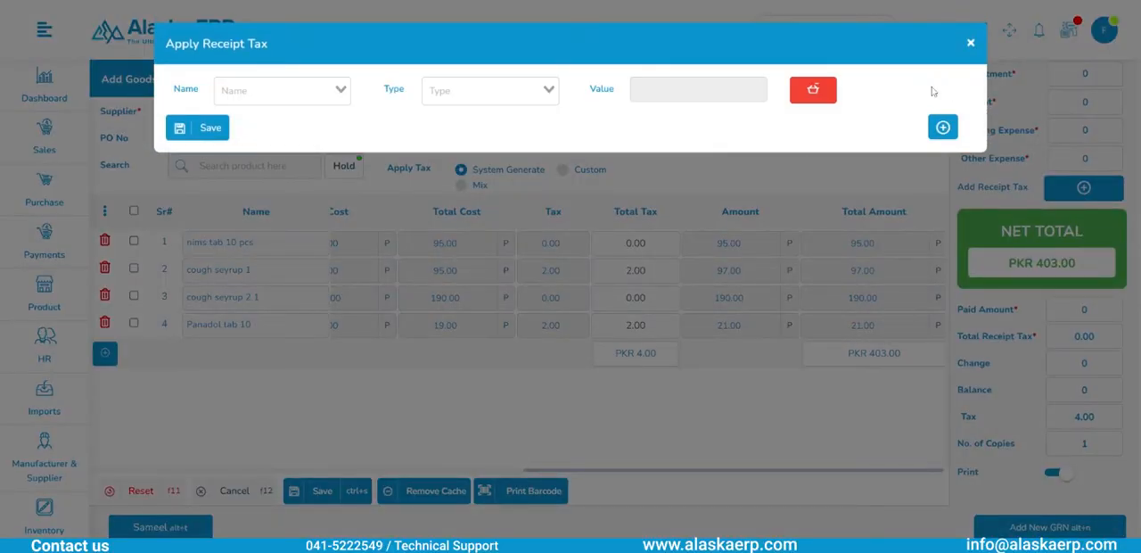
pyautogui.click(277, 90)
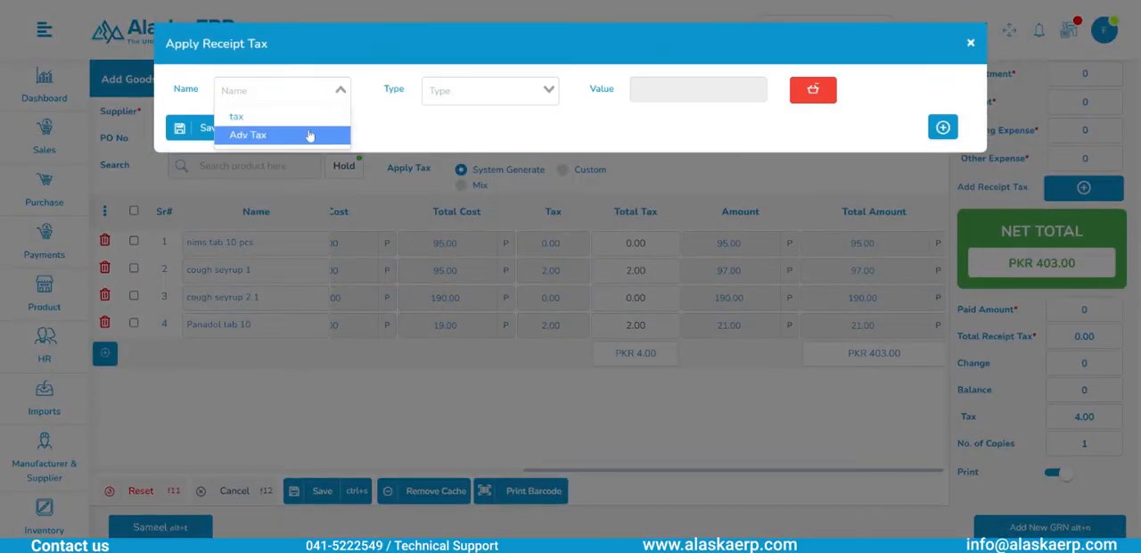
pyautogui.click(249, 133)
pyautogui.click(197, 127)
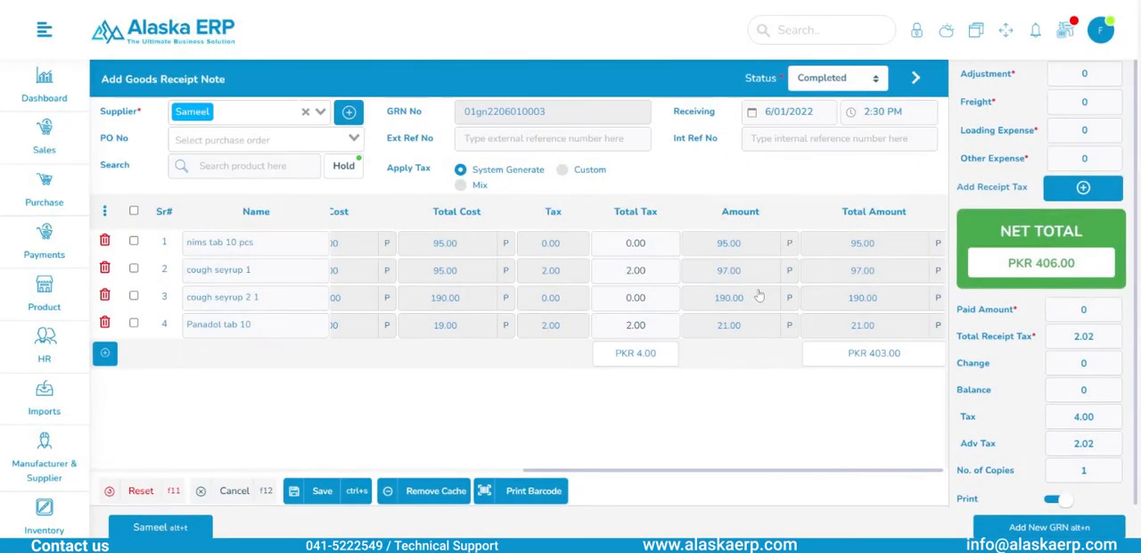
# - Open an additional goods receipt note, cycle through the open notes and return to the filled-in one
pyautogui.scroll(-1, 1095, 429)
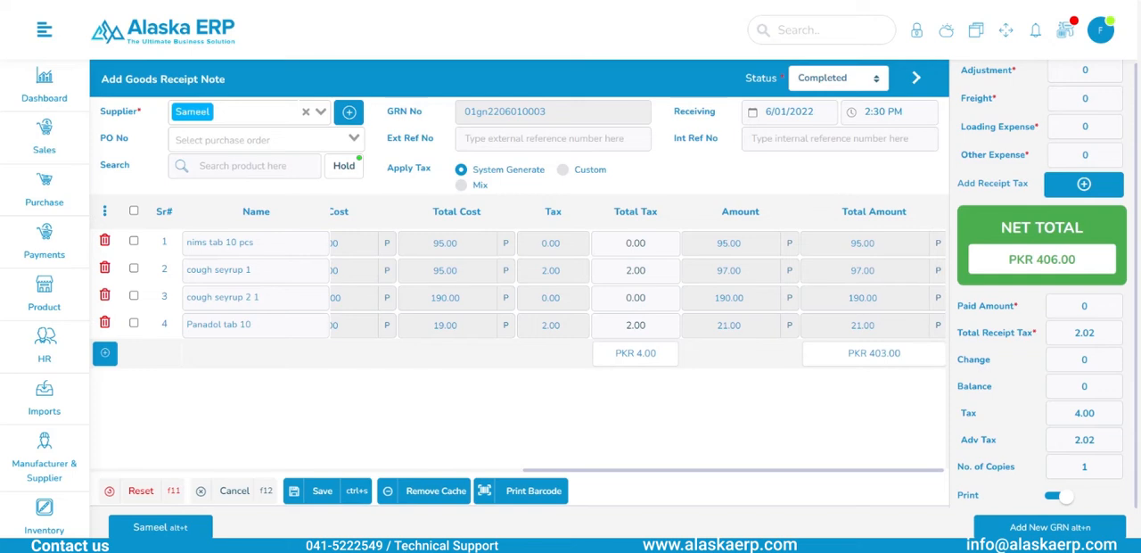
pyautogui.click(1045, 527)
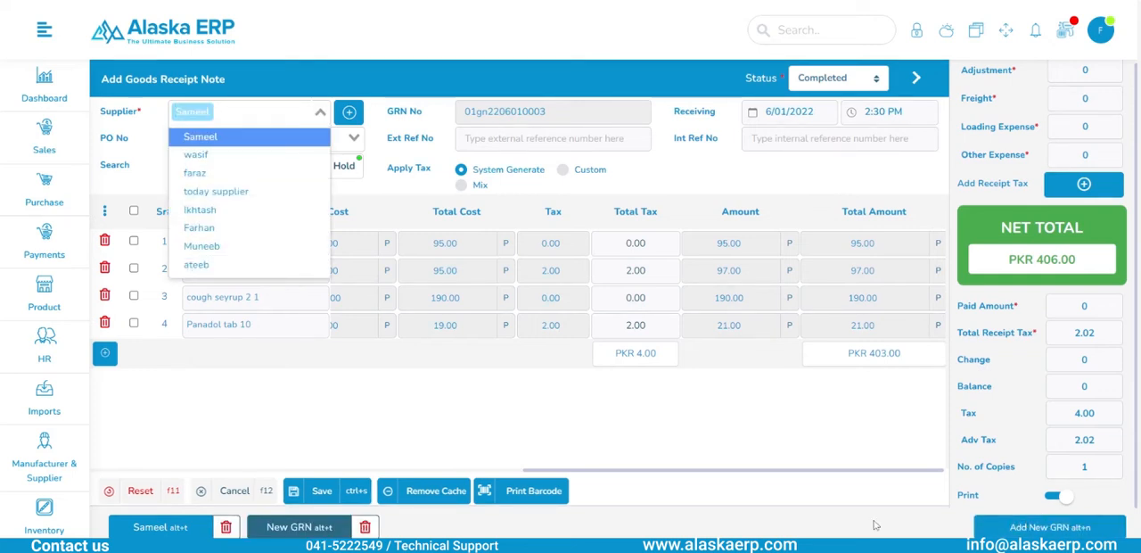
pyautogui.hotkey('alt', 't')
pyautogui.hotkey('alt', 't')
pyautogui.hotkey('alt', 't')
pyautogui.hotkey('alt', 't')
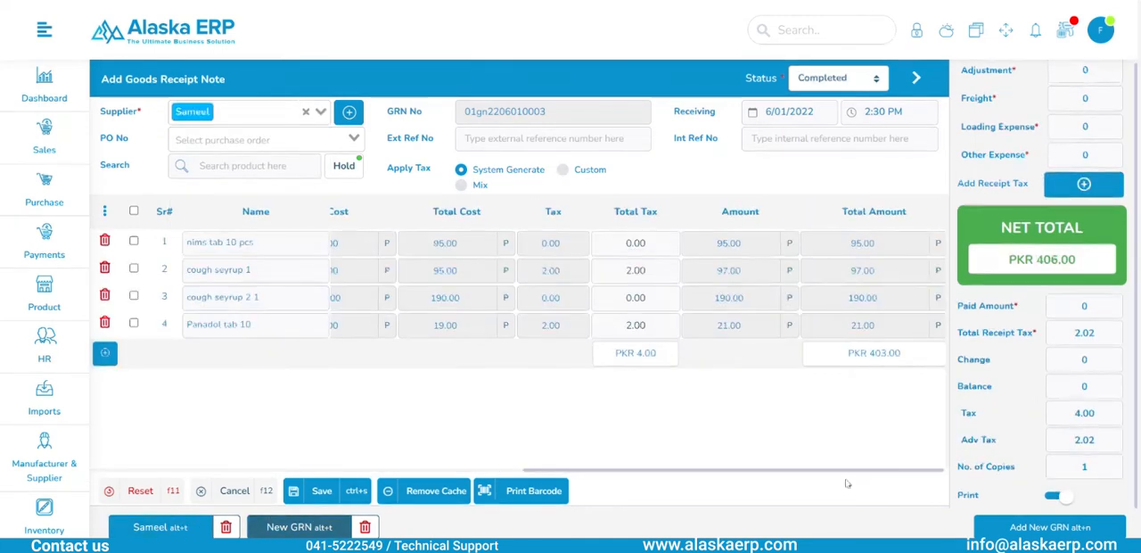
# - Enter 2012 as the external reference number of the goods receipt note
pyautogui.click(482, 134)
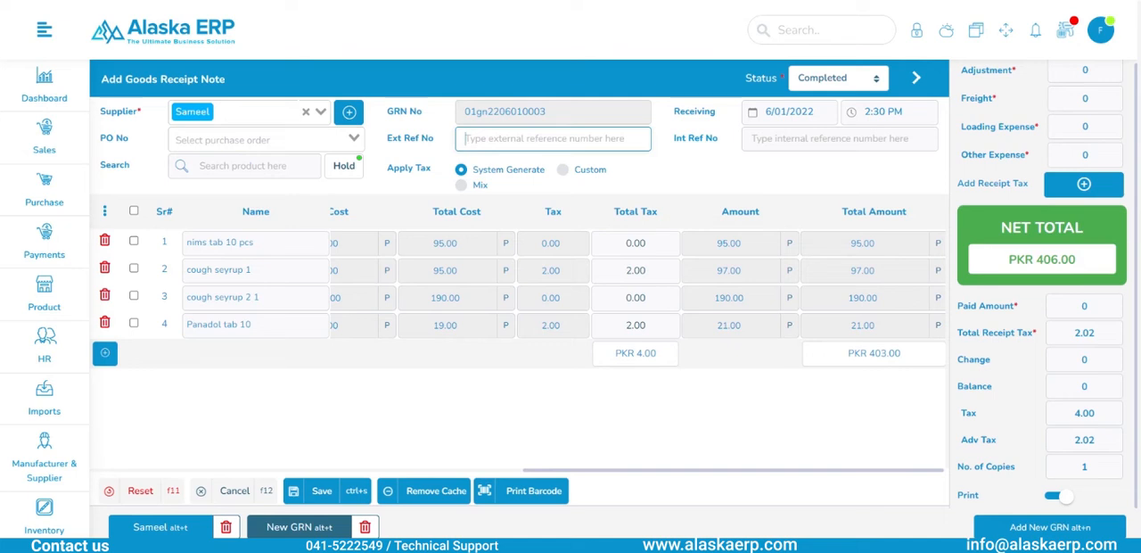
pyautogui.write('10128923')
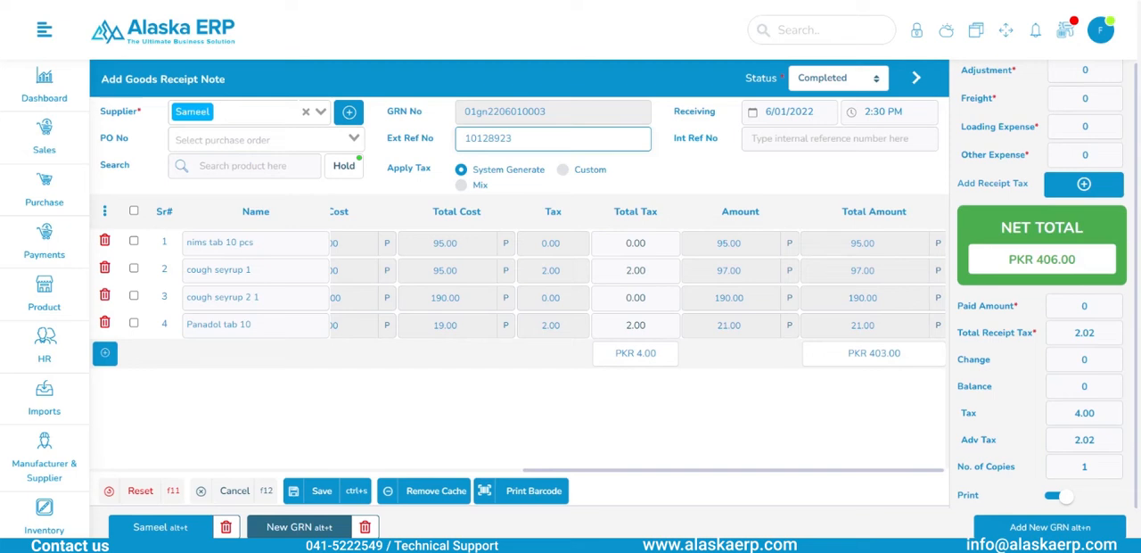
pyautogui.press('BackSpace')
pyautogui.press('BackSpace')
pyautogui.press('BackSpace')
pyautogui.press('BackSpace')
pyautogui.press('BackSpace')
pyautogui.press('BackSpace')
pyautogui.press('BackSpace')
pyautogui.write('210')
pyautogui.write('12')
pyautogui.click(701, 182)
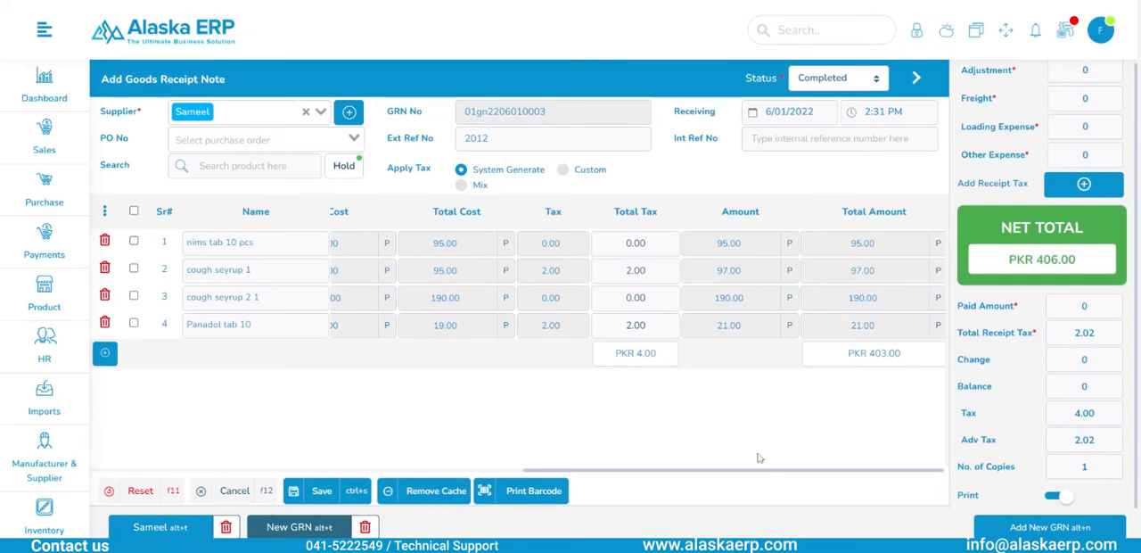
# - Try paid amounts of 406 and 200 on the goods receipt note and restore the paid amount to 0
pyautogui.click(1086, 305)
pyautogui.press('BackSpace')
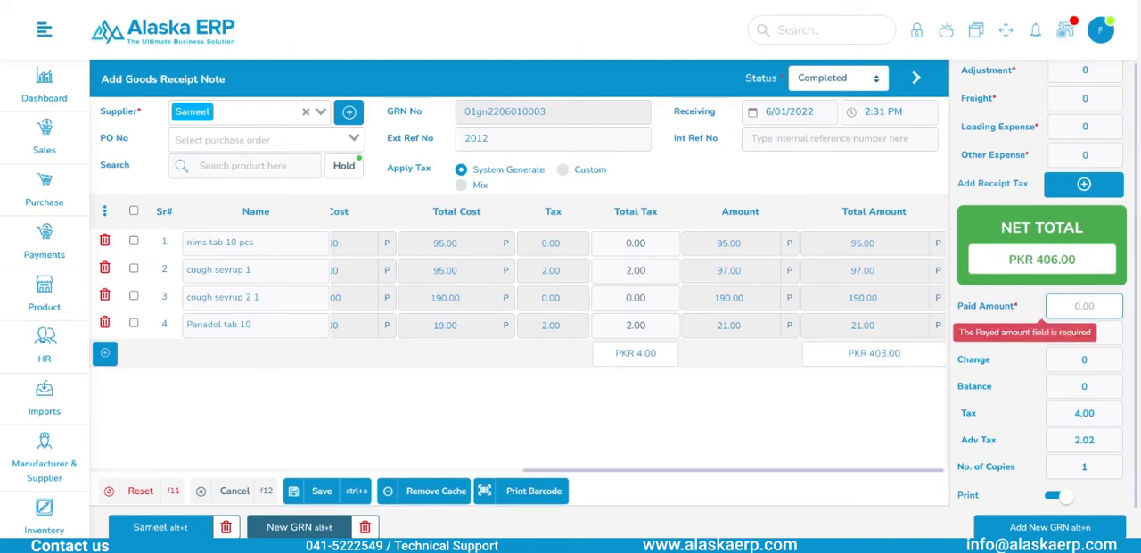
pyautogui.write('406')
pyautogui.press('BackSpace')
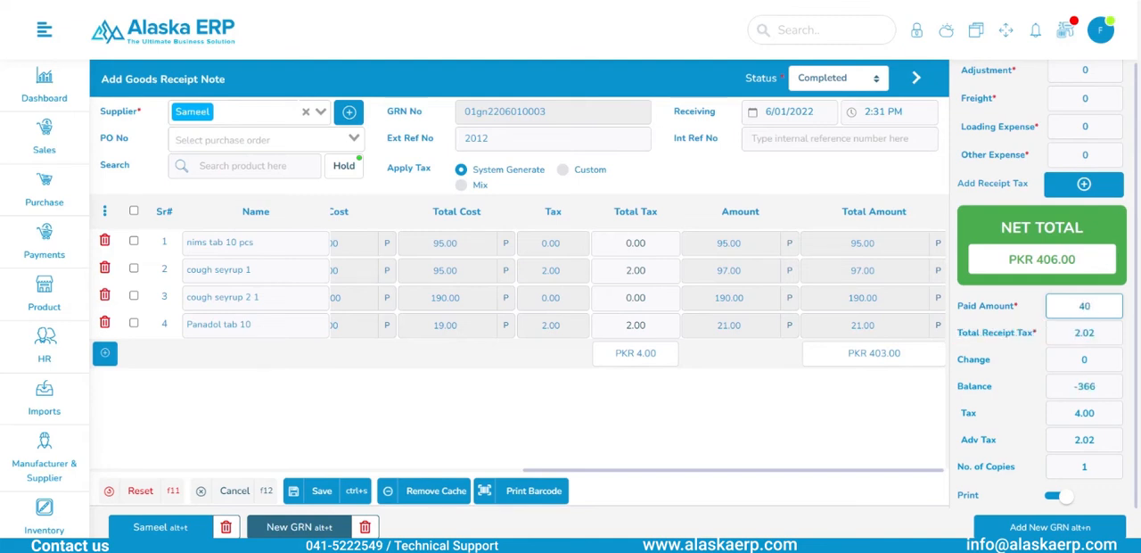
pyautogui.press('BackSpace')
pyautogui.press('BackSpace')
pyautogui.write('200')
pyautogui.press('BackSpace')
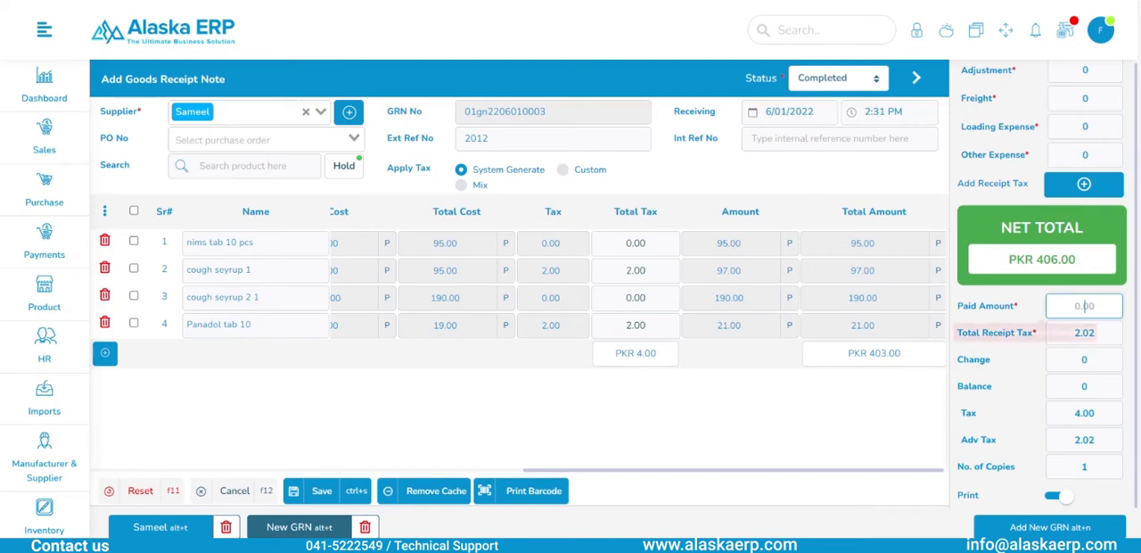
pyautogui.write('0')
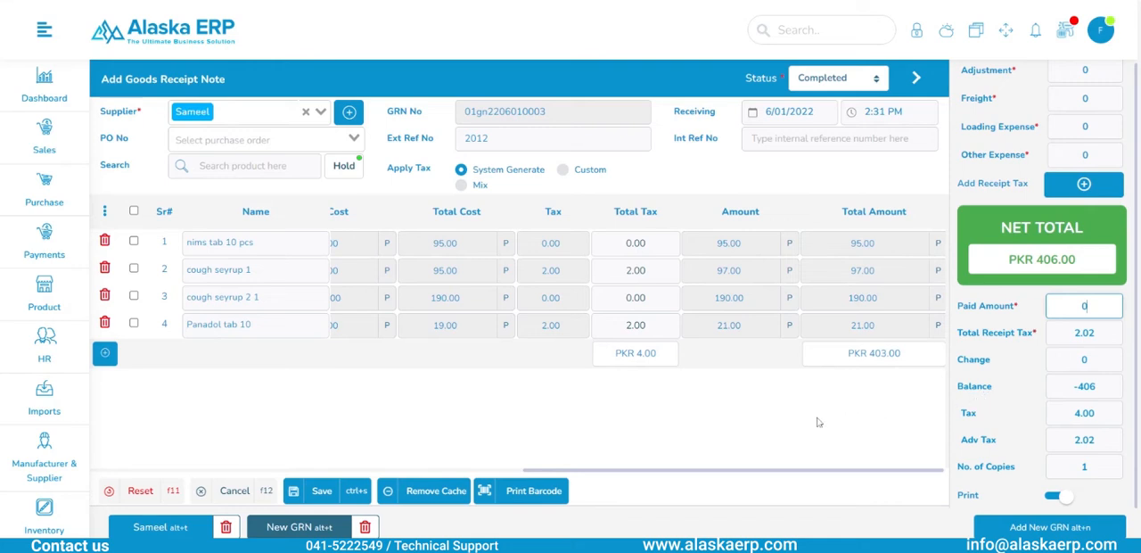
# - Set the FOC quantity of nims tab 10 pcs to 1 and save the completed goods receipt note
pyautogui.click(308, 502)
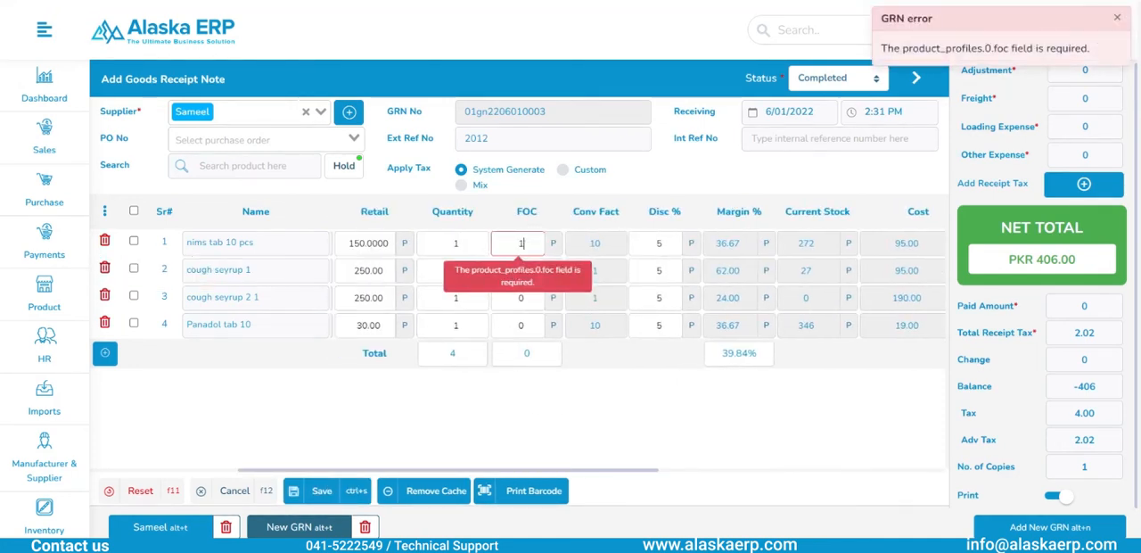
pyautogui.click(549, 432)
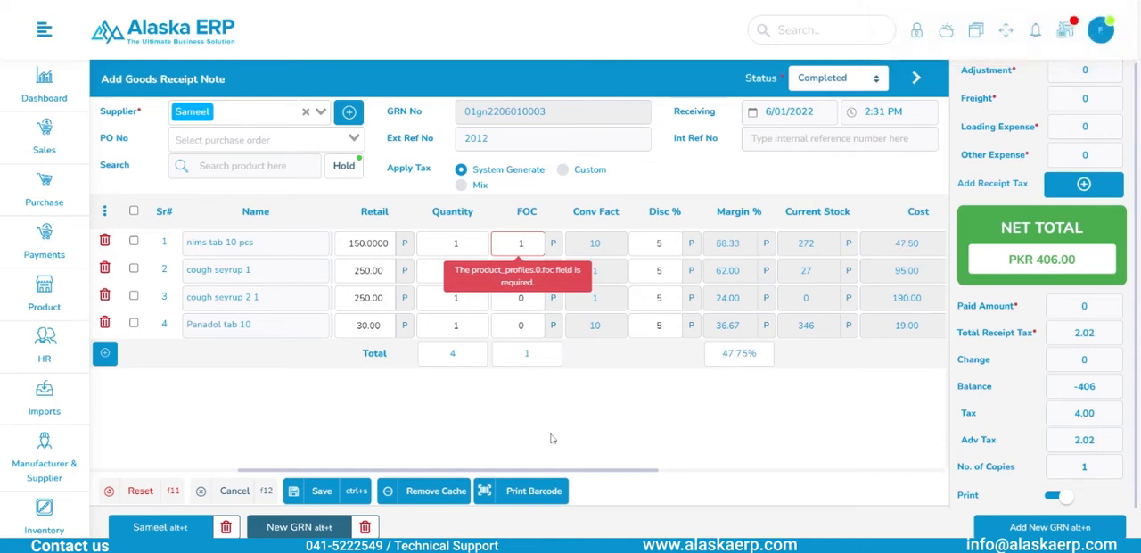
pyautogui.click(323, 490)
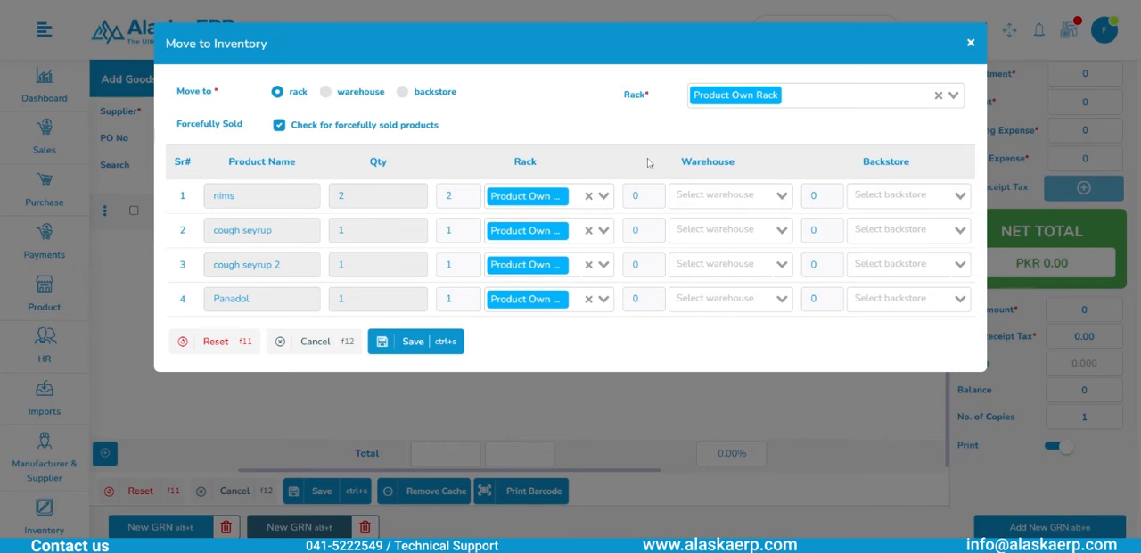
# - Try out the rack, warehouse and backstore destinations for moving the received products to inventory
pyautogui.click(805, 98)
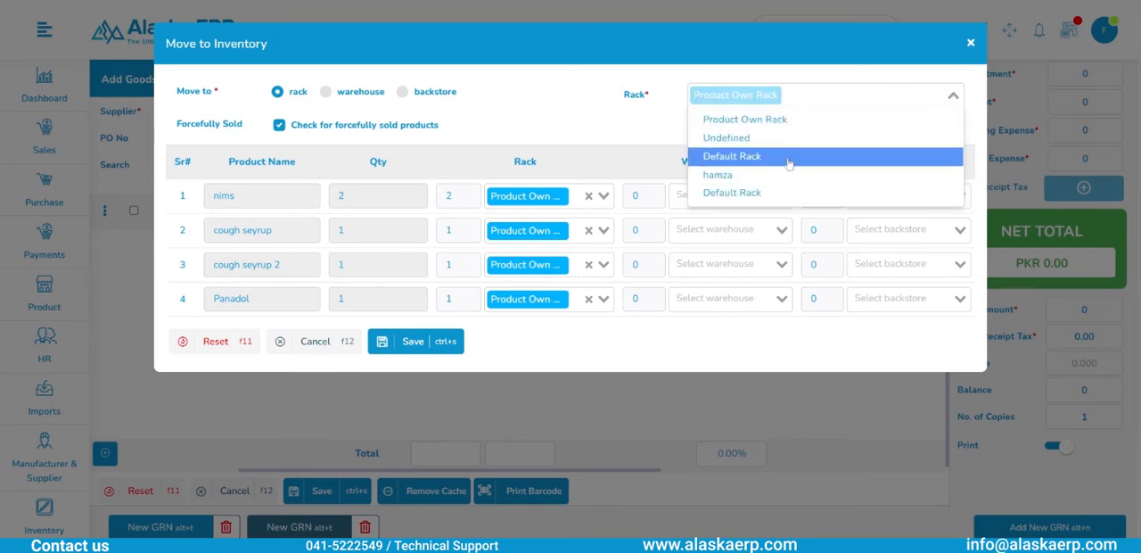
pyautogui.click(789, 175)
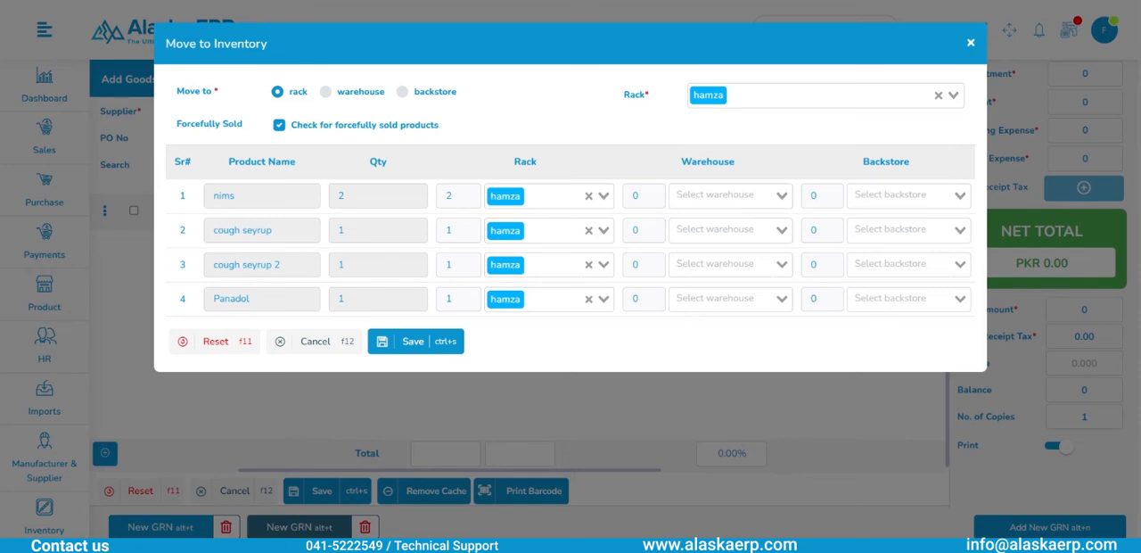
pyautogui.click(325, 93)
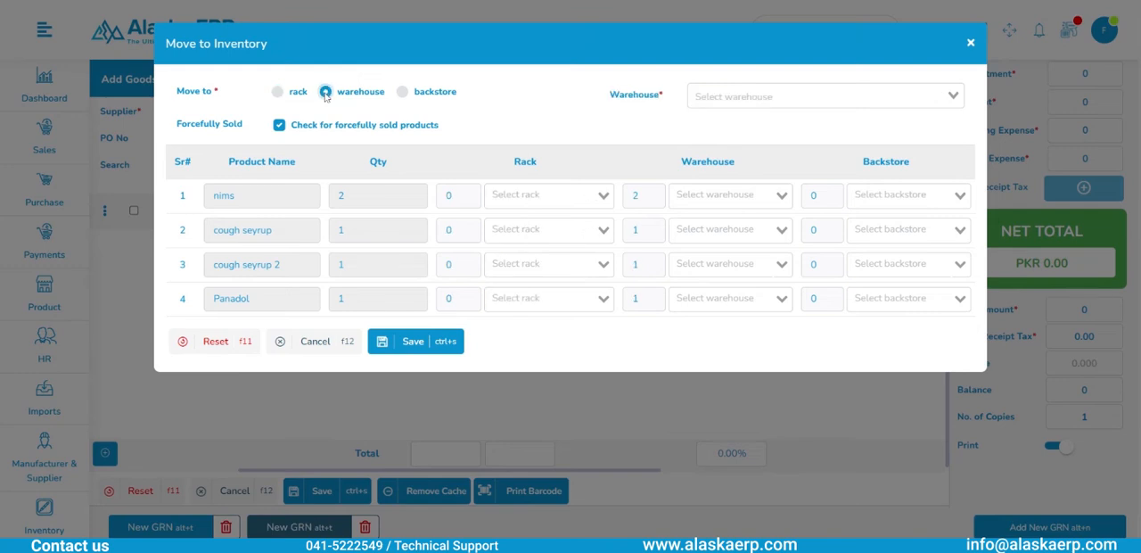
pyautogui.click(402, 93)
pyautogui.click(700, 100)
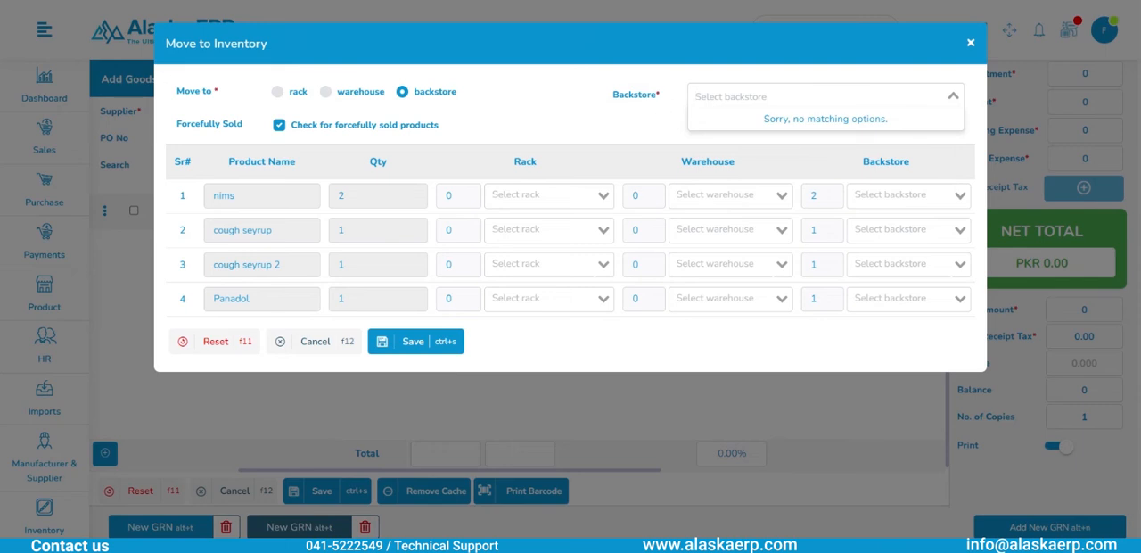
pyautogui.click(657, 108)
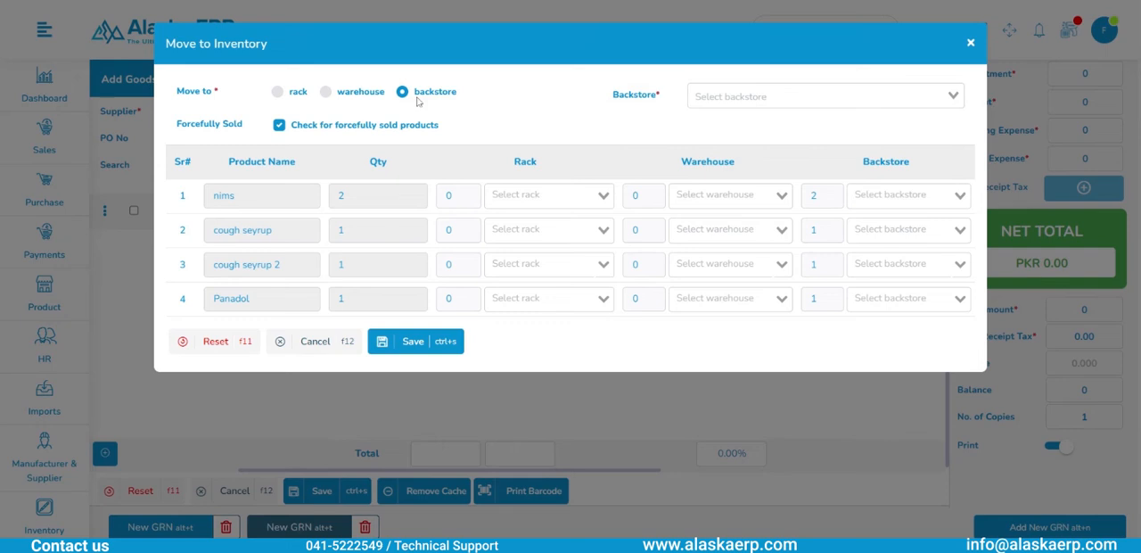
# - Assign all received products to the rack listed between the two Default Rack entries and submit the move with the forcefully sold check
pyautogui.click(278, 93)
pyautogui.click(772, 98)
pyautogui.click(769, 174)
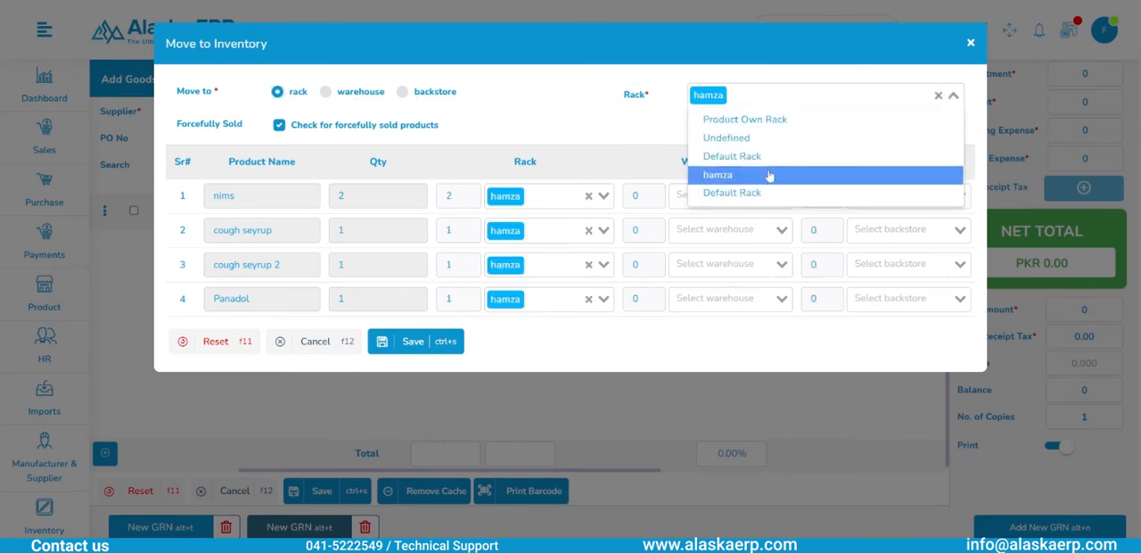
pyautogui.click(391, 348)
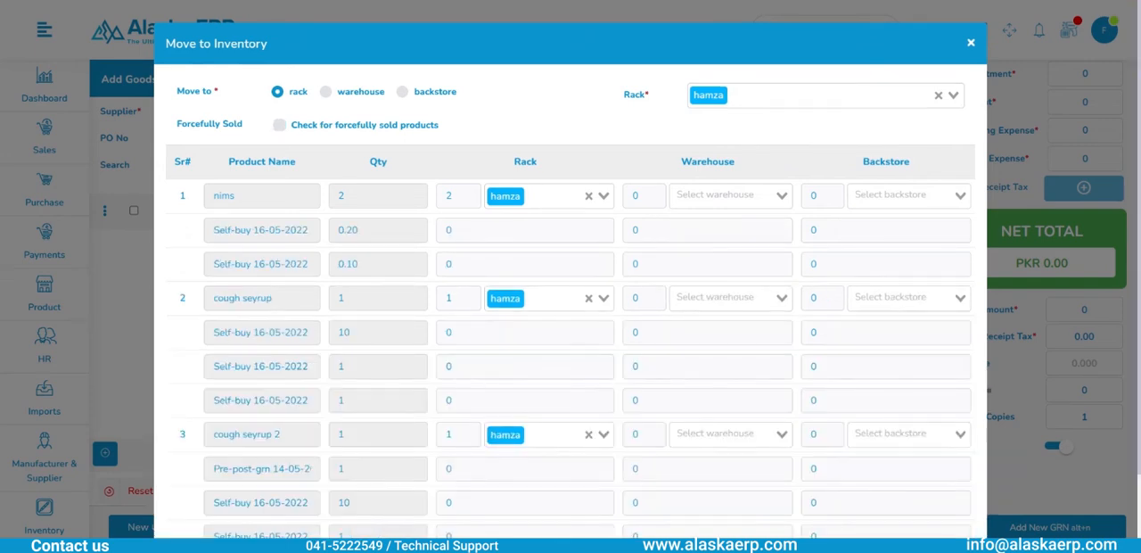
# - Review the forcefully sold entries and quantities under each product and save the move to inventory
pyautogui.scroll(-1, 550, 319)
pyautogui.scroll(2, 550, 318)
pyautogui.scroll(-2, 550, 319)
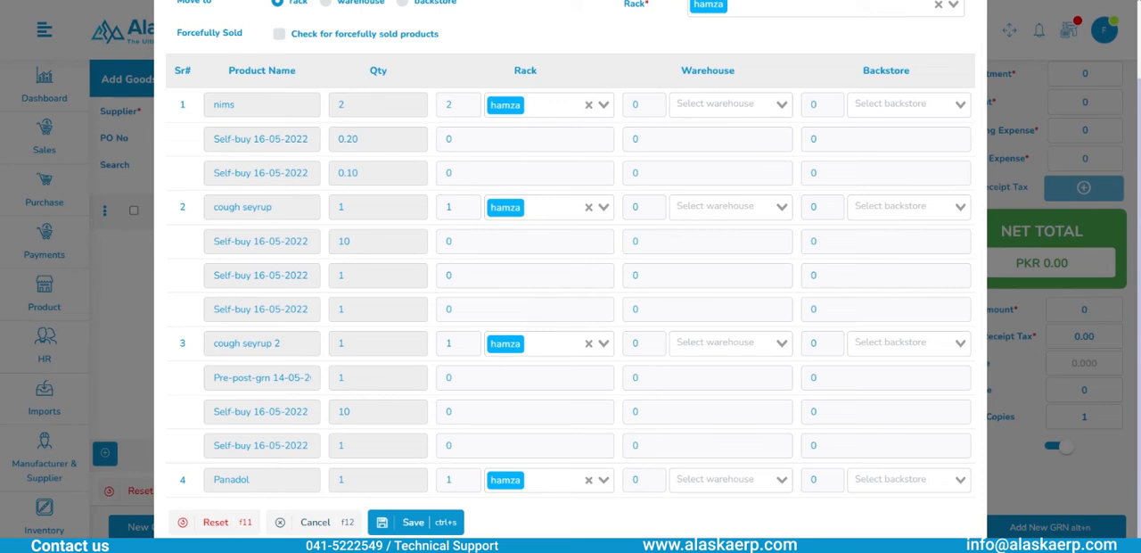
pyautogui.click(362, 139)
pyautogui.moveTo(362, 139); pyautogui.dragTo(335, 140)
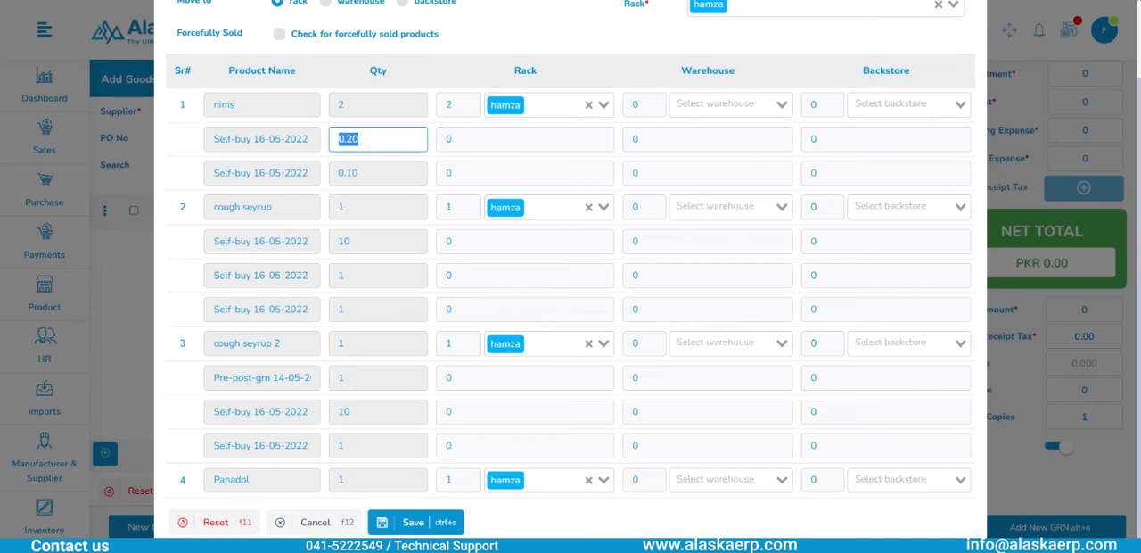
pyautogui.click(439, 525)
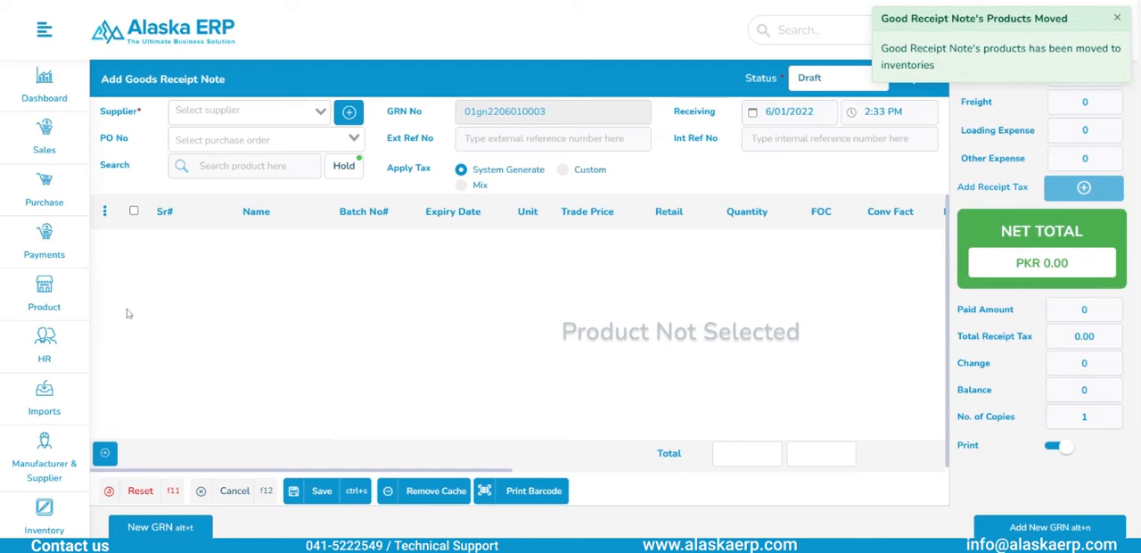
# - Open the newly saved goods receipt note from the purchase list and examine its details and product profiles
pyautogui.moveTo(56, 198)
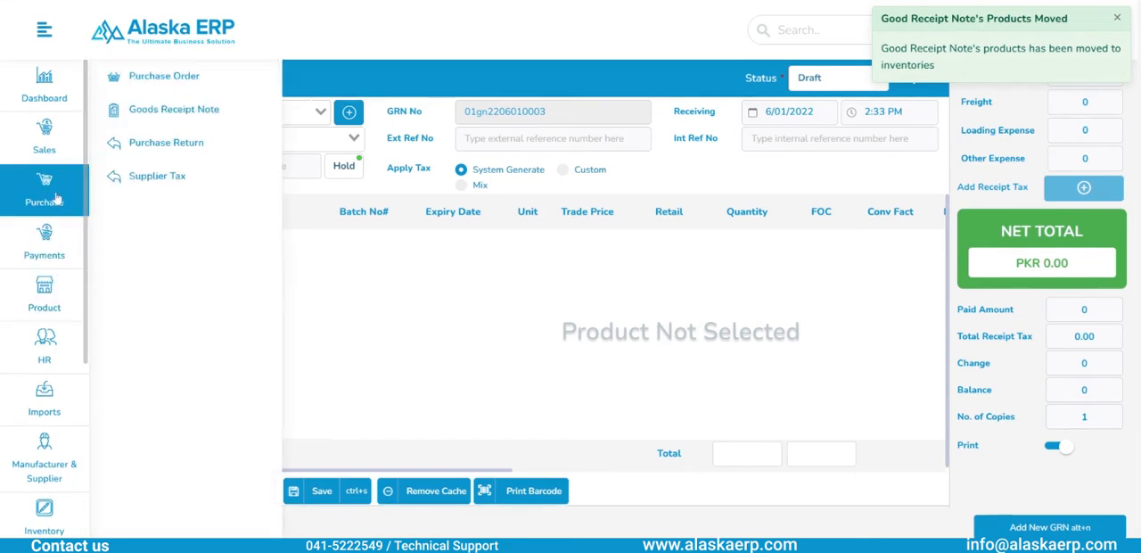
pyautogui.click(181, 111)
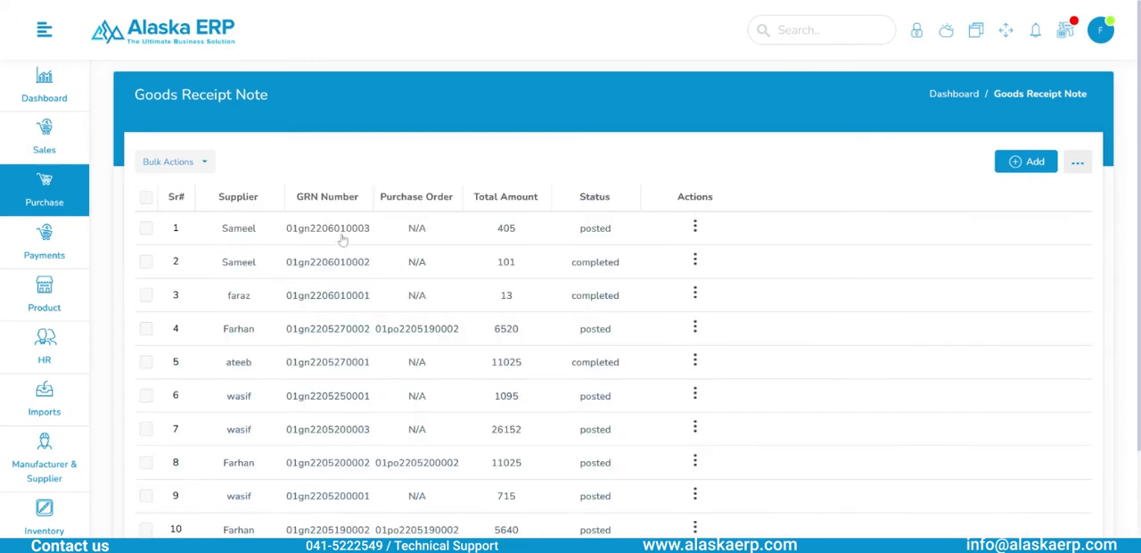
pyautogui.click(340, 236)
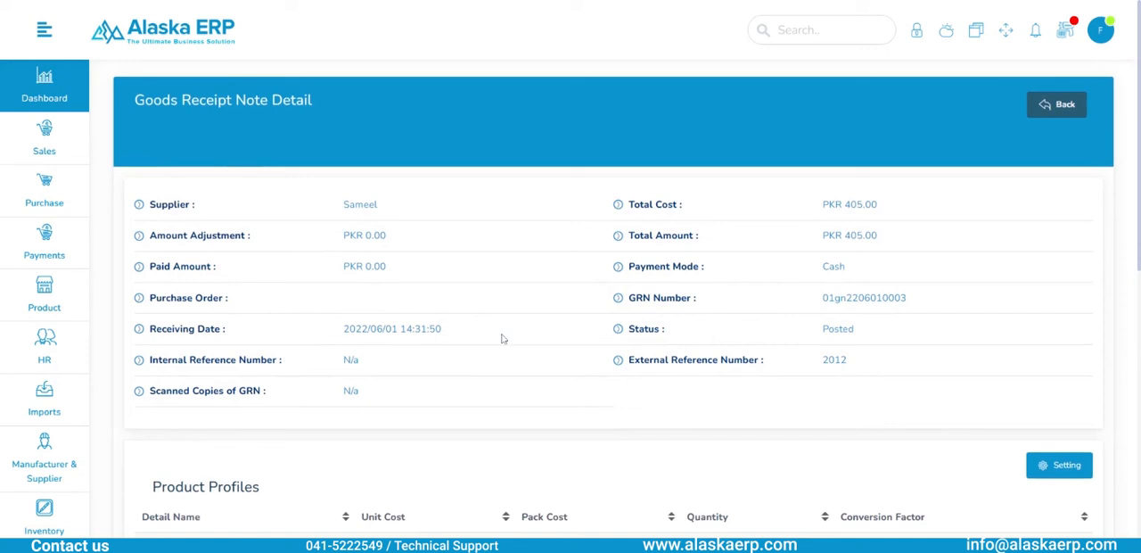
pyautogui.scroll(-4, 502, 339)
pyautogui.scroll(-1, 502, 339)
pyautogui.scroll(3, 502, 339)
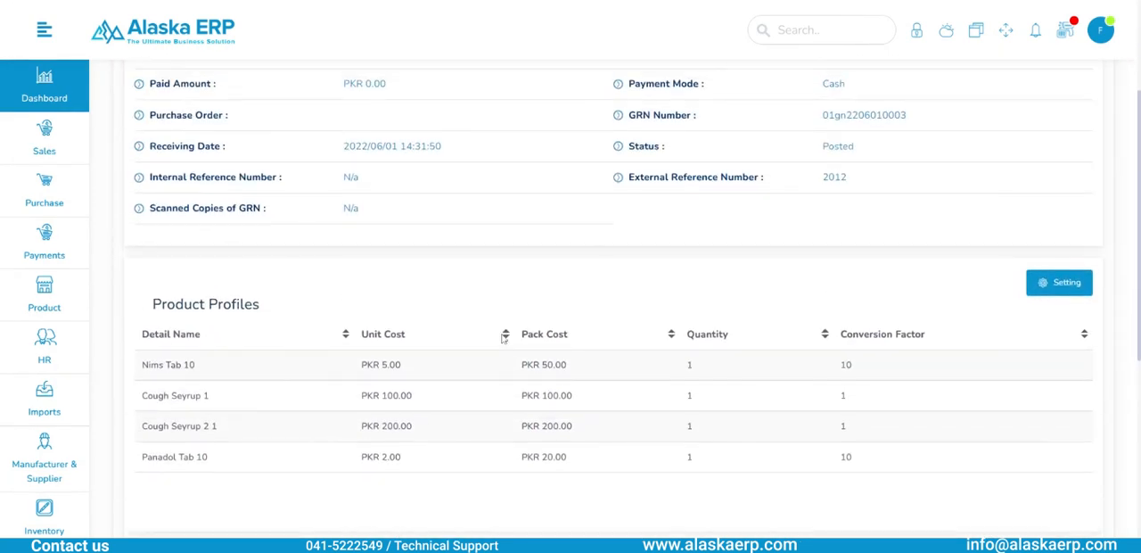
pyautogui.scroll(3, 431, 214)
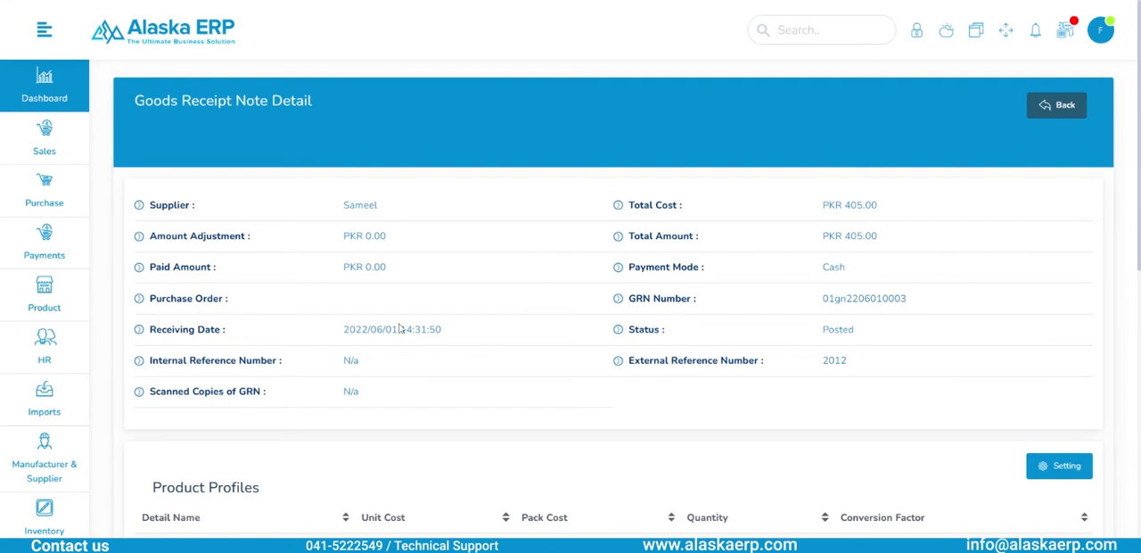
# - Start a Make Payment entry and select the goods receipt note's supplier as the receiver
pyautogui.moveTo(37, 319)
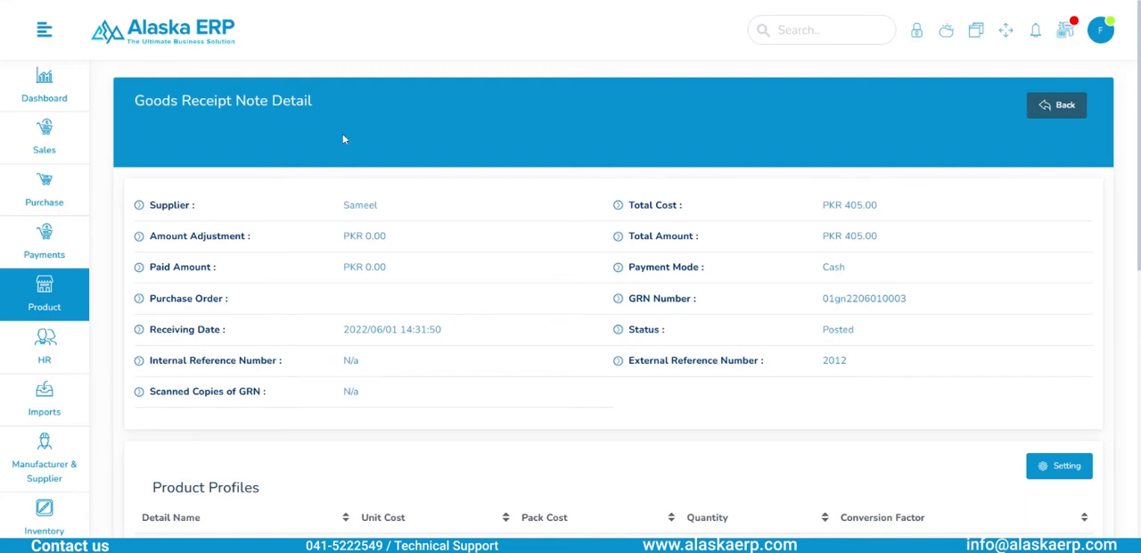
pyautogui.moveTo(40, 205)
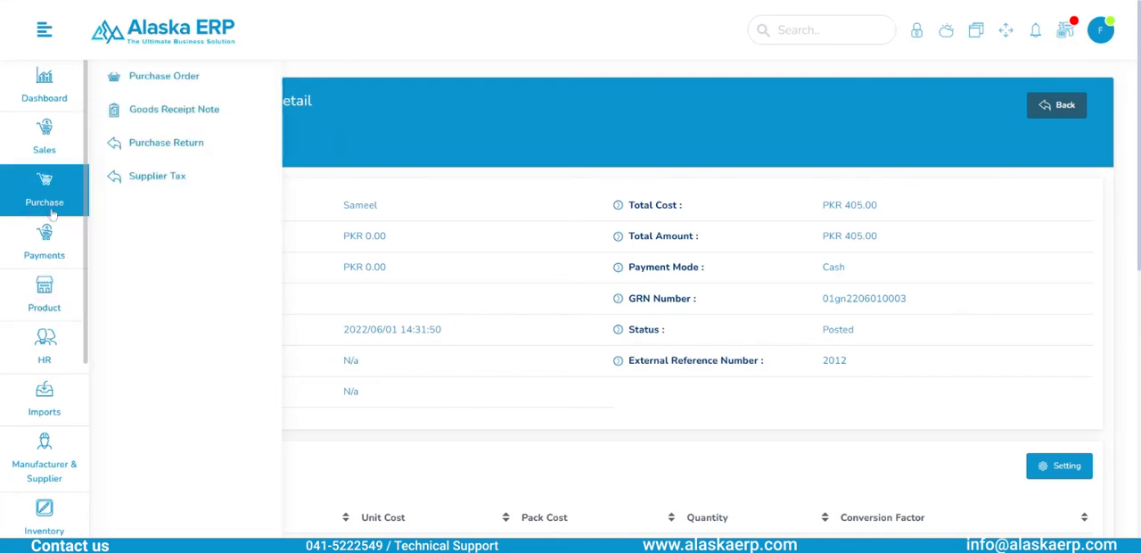
pyautogui.moveTo(56, 233)
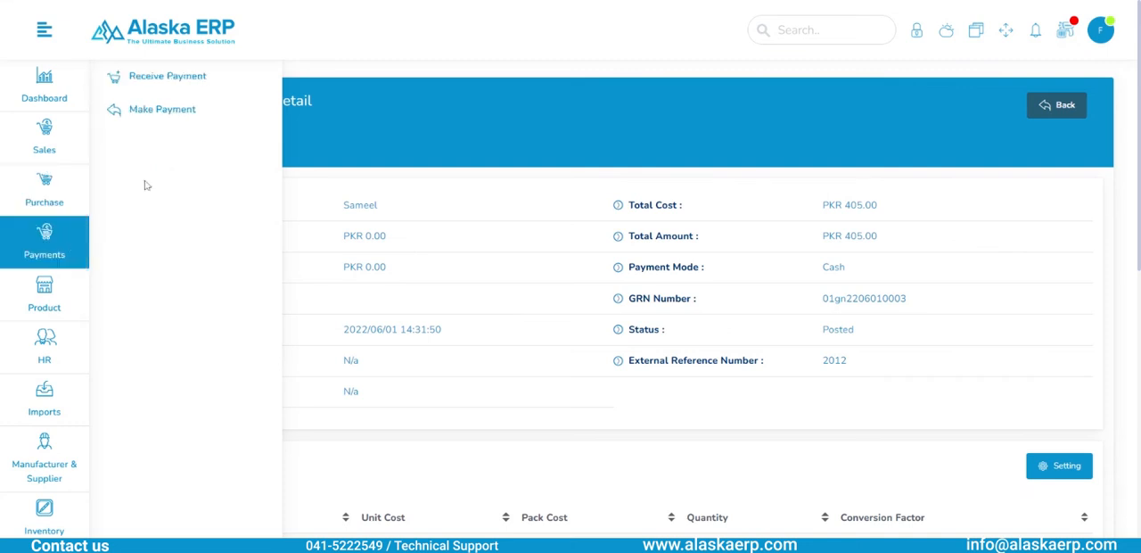
pyautogui.click(188, 114)
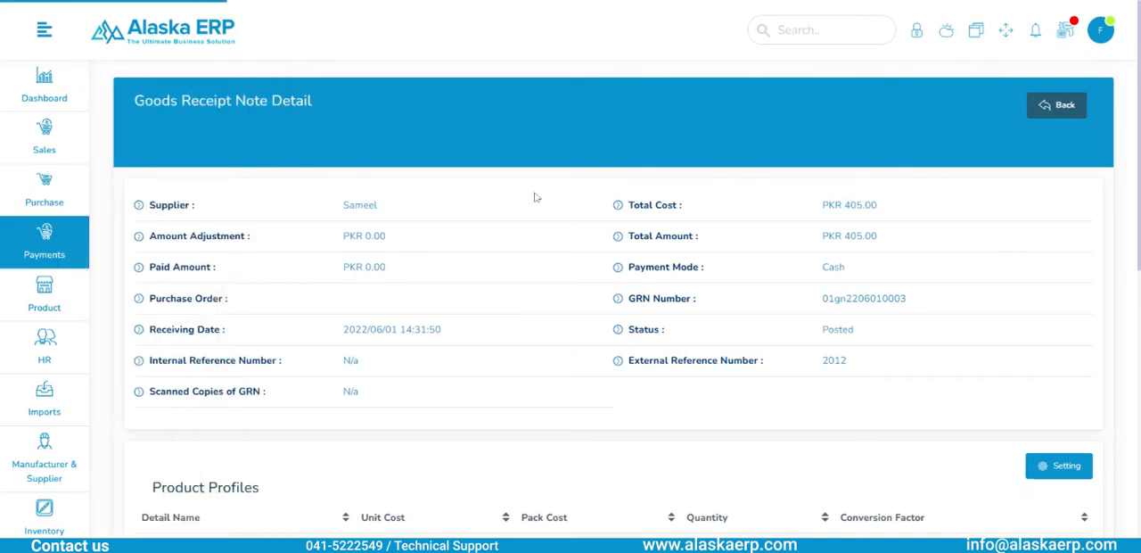
pyautogui.click(343, 135)
pyautogui.write('samee')
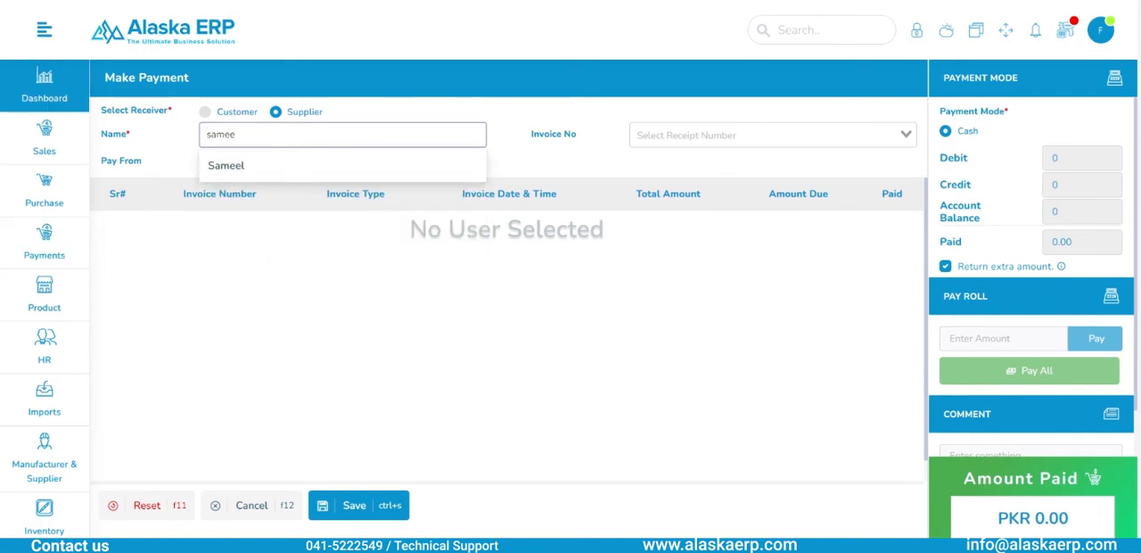
pyautogui.press('Down')
pyautogui.press('Return')
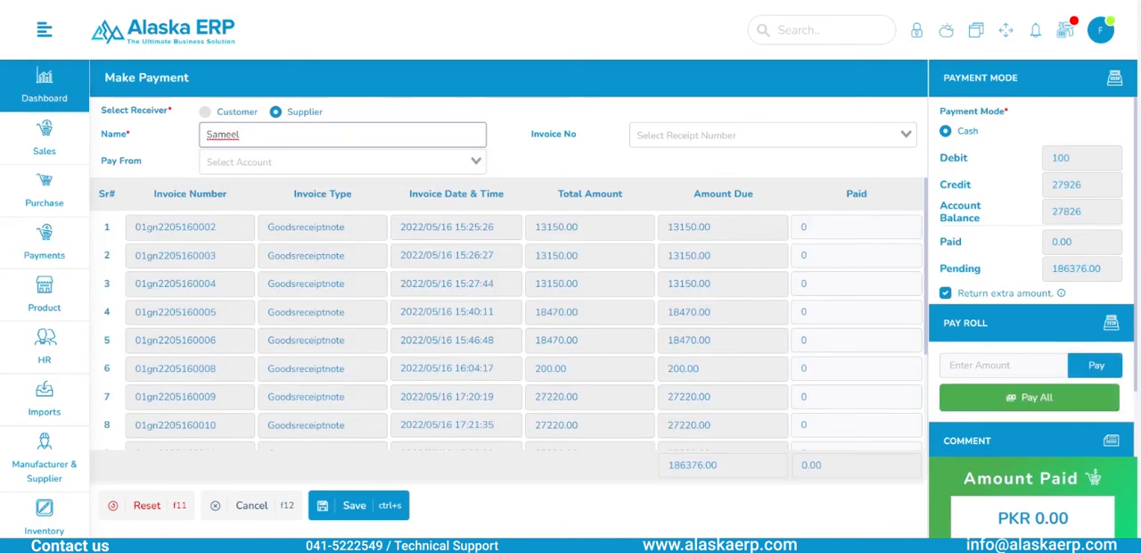
# - Pay 200 against the supplier's goods receipt invoice dated 2022/06/01 14:31:52 and save the payment
pyautogui.scroll(-5, 508, 330)
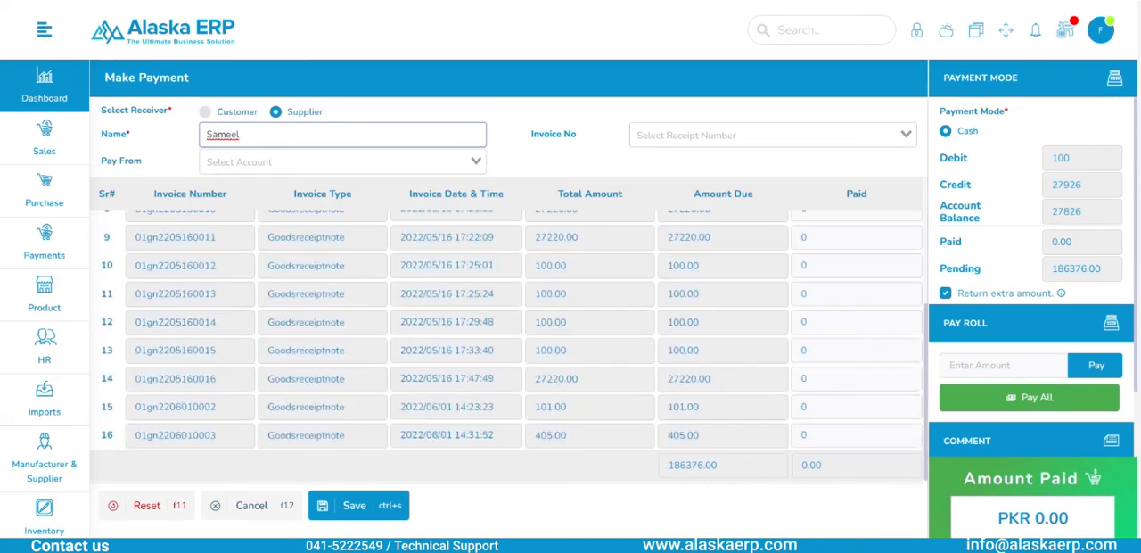
pyautogui.scroll(4, 508, 330)
pyautogui.scroll(-4, 508, 330)
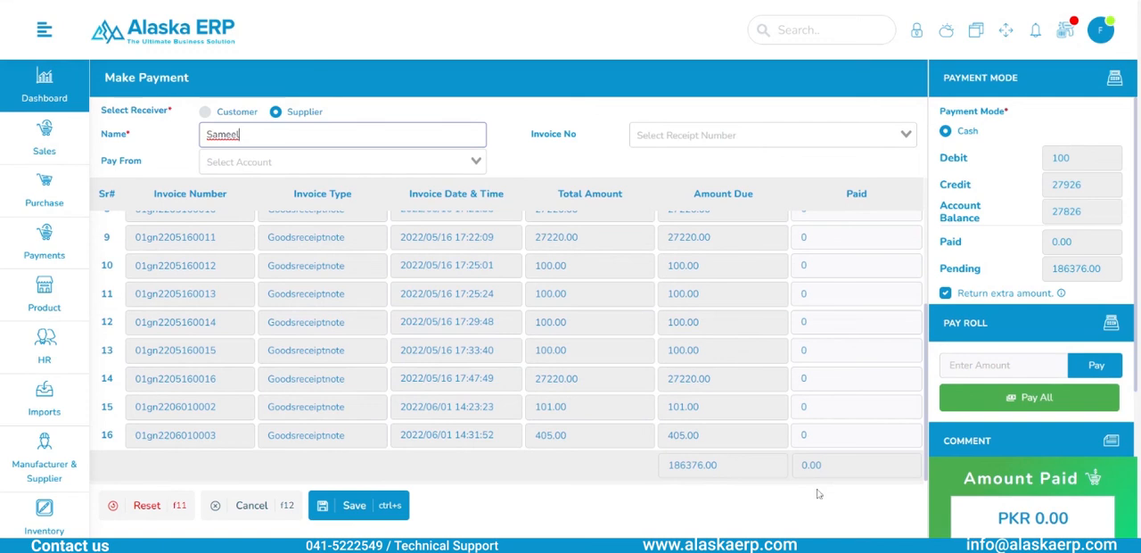
pyautogui.click(807, 435)
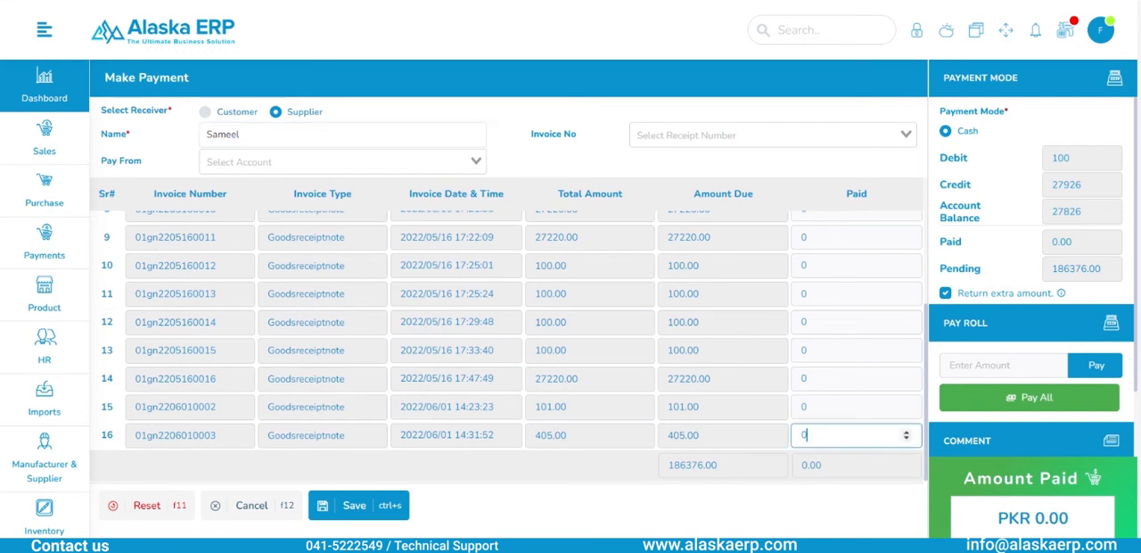
pyautogui.press('BackSpace')
pyautogui.write('40')
pyautogui.press('BackSpace')
pyautogui.press('BackSpace')
pyautogui.write('200')
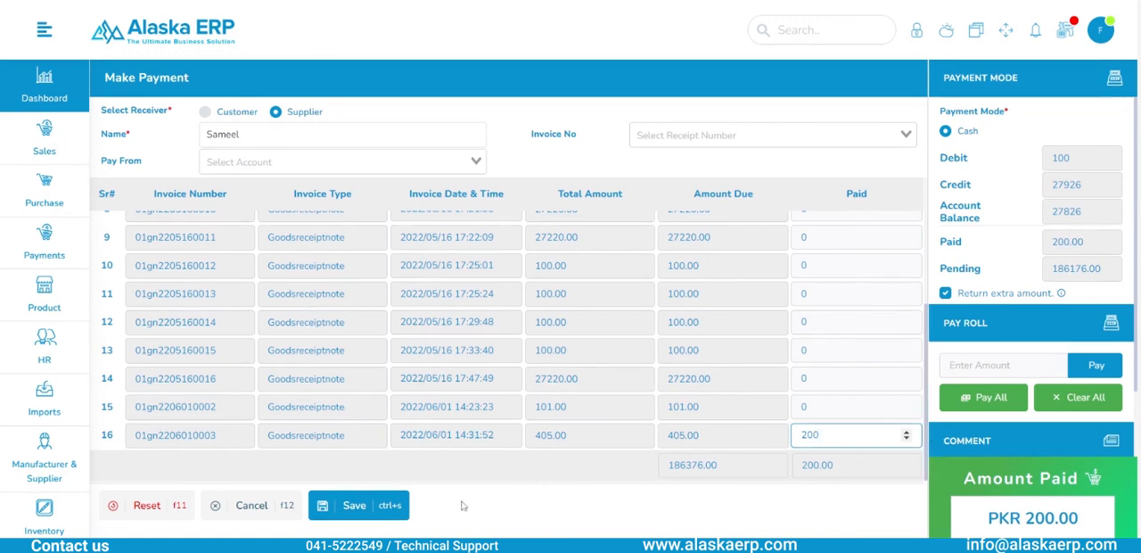
pyautogui.click(395, 507)
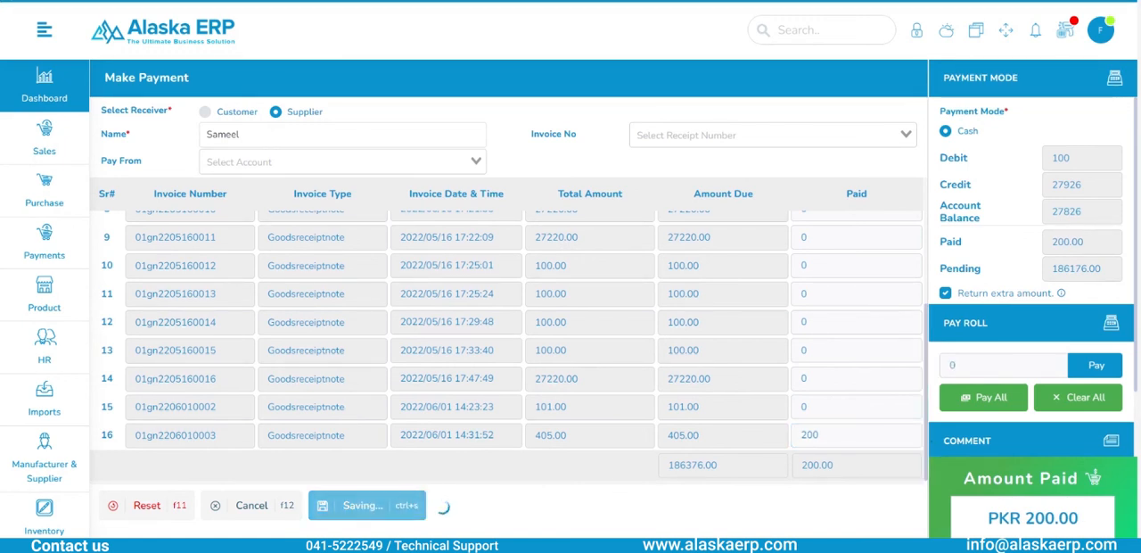
# - Select the same supplier again, pay 205 against the invoice dated 2022/06/01 14:31:52 and save the payment
pyautogui.write('samm')
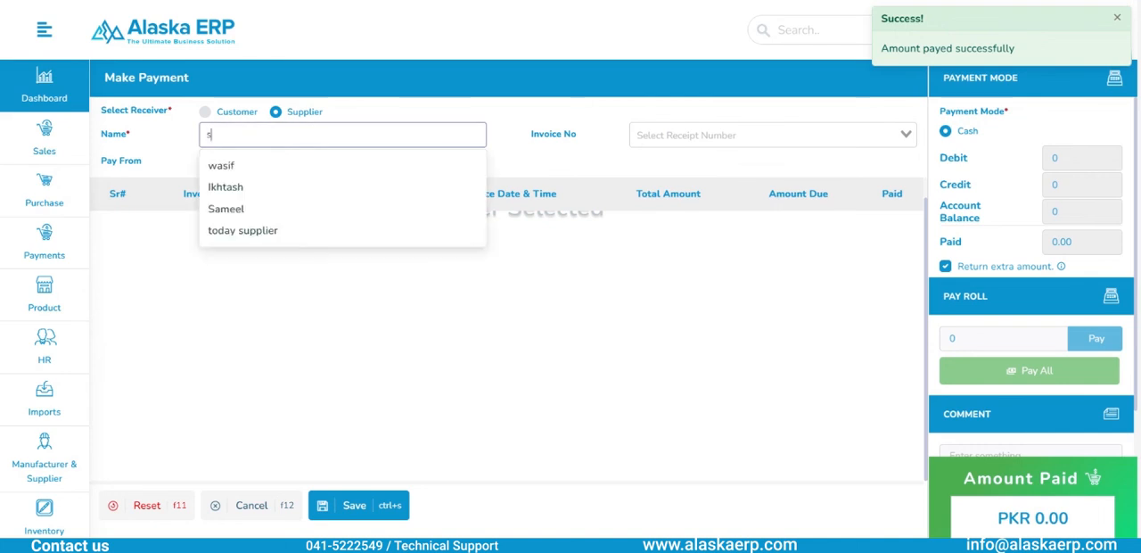
pyautogui.press('BackSpace')
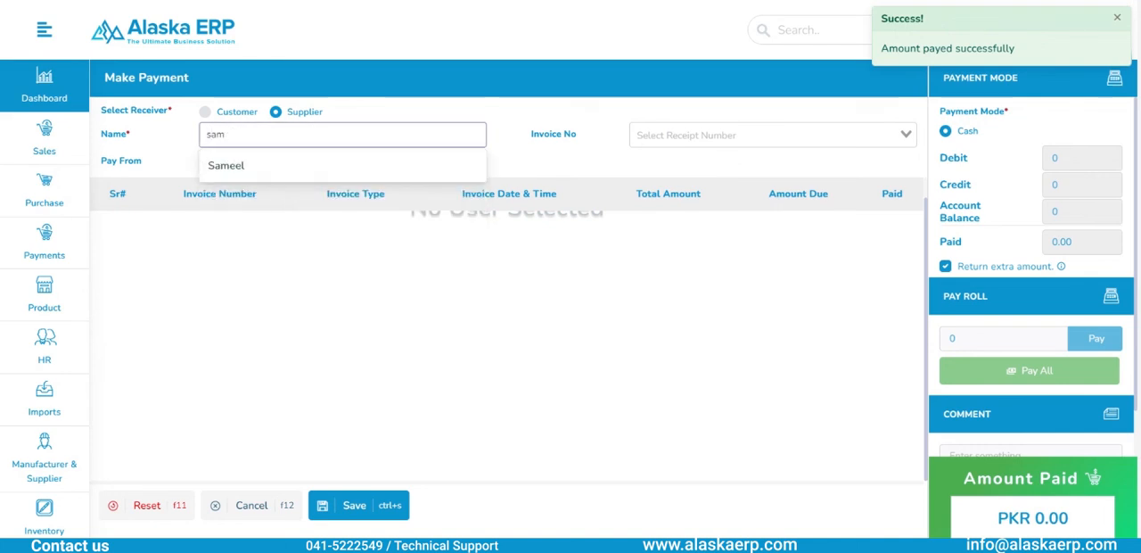
pyautogui.press('Return')
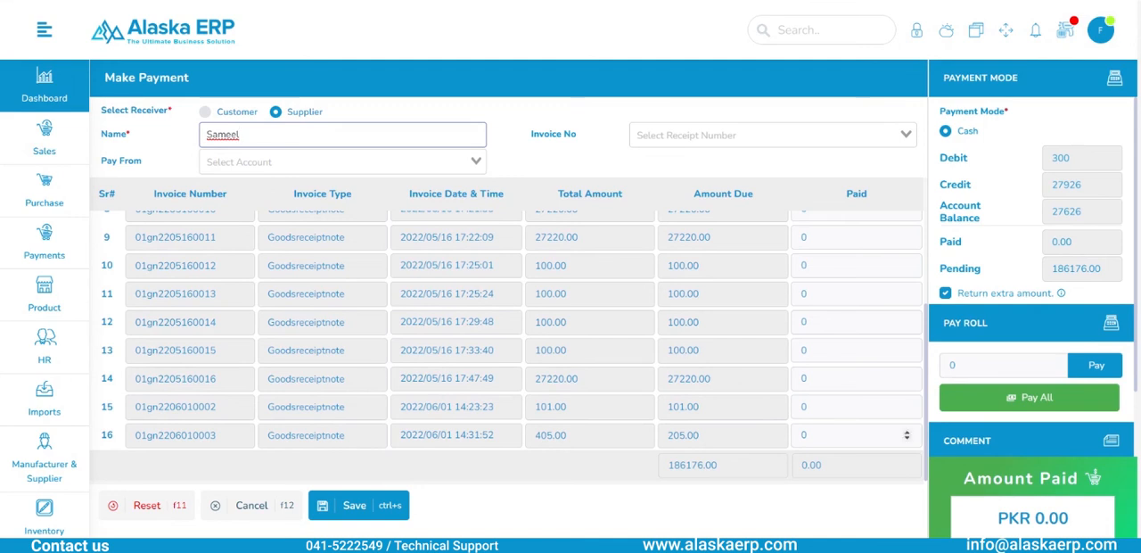
pyautogui.click(848, 435)
pyautogui.write('205')
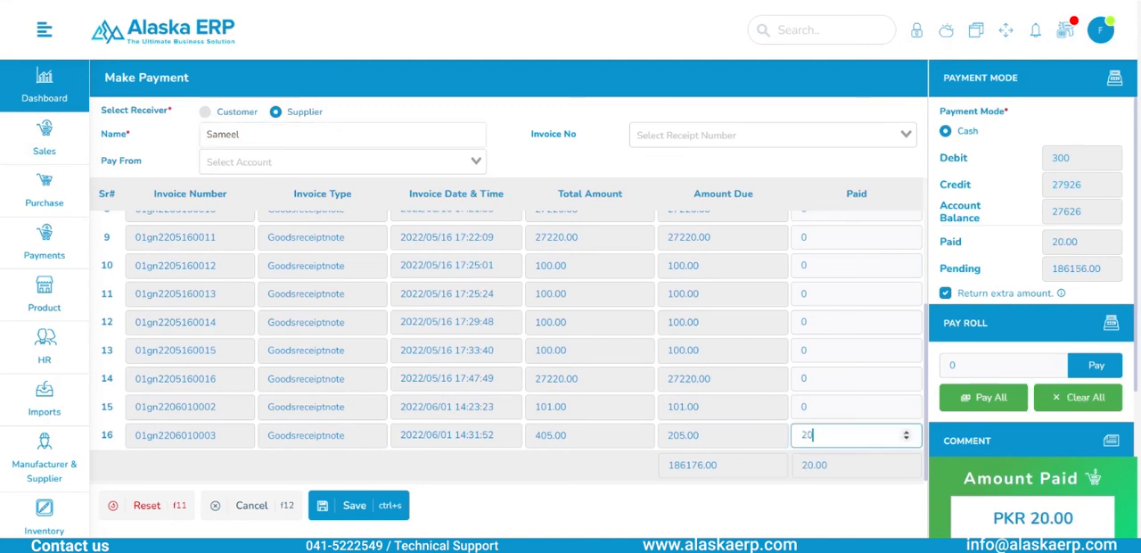
pyautogui.click(355, 506)
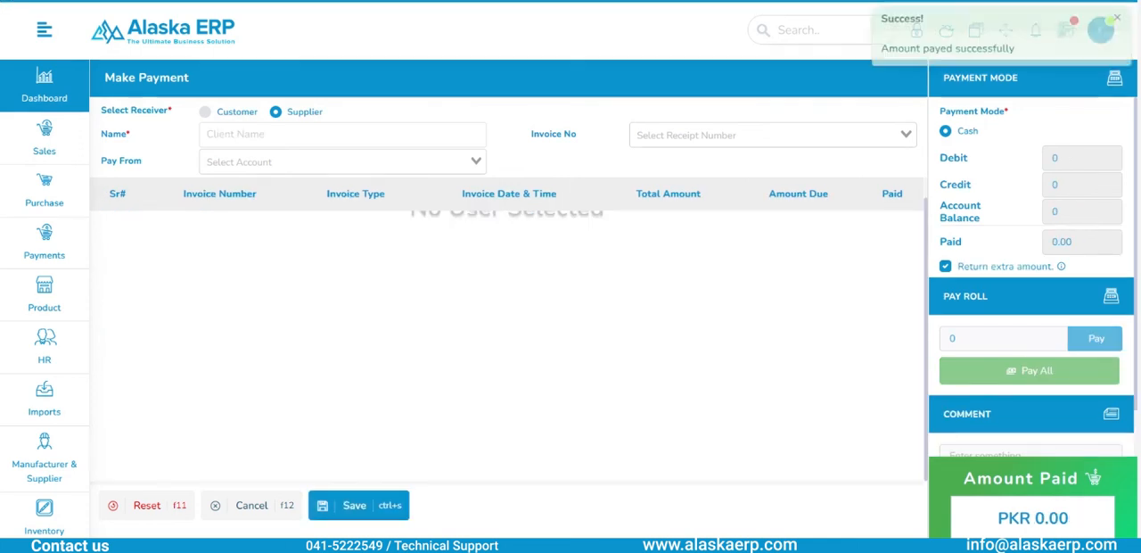